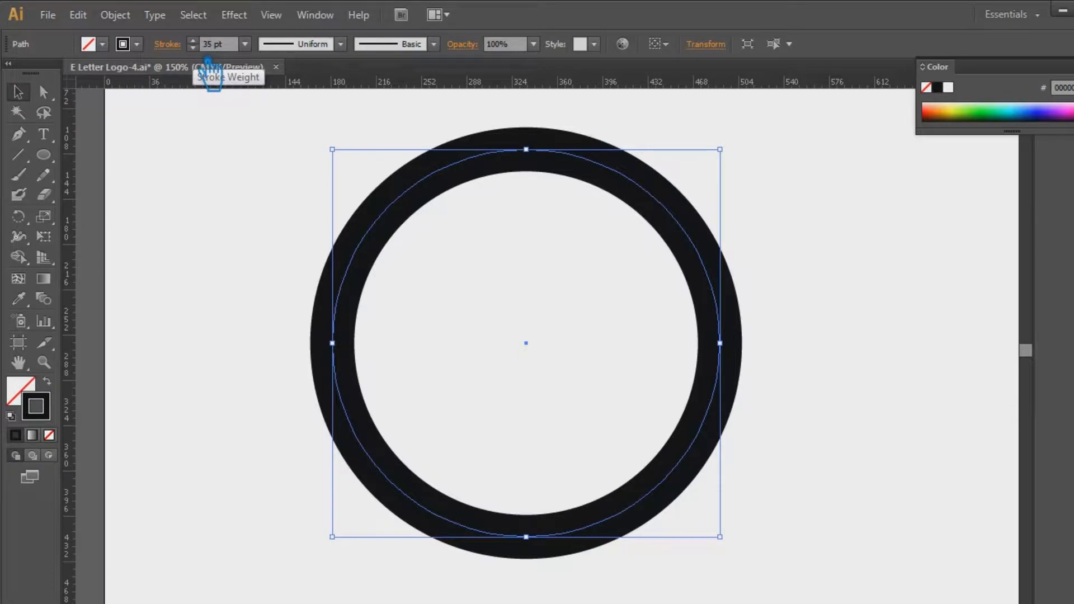
Increase the circle's stroke weight to 50 pt
key("Up")
key("Up")
key("Up")
key("Up")
key("Up")
key("Up")
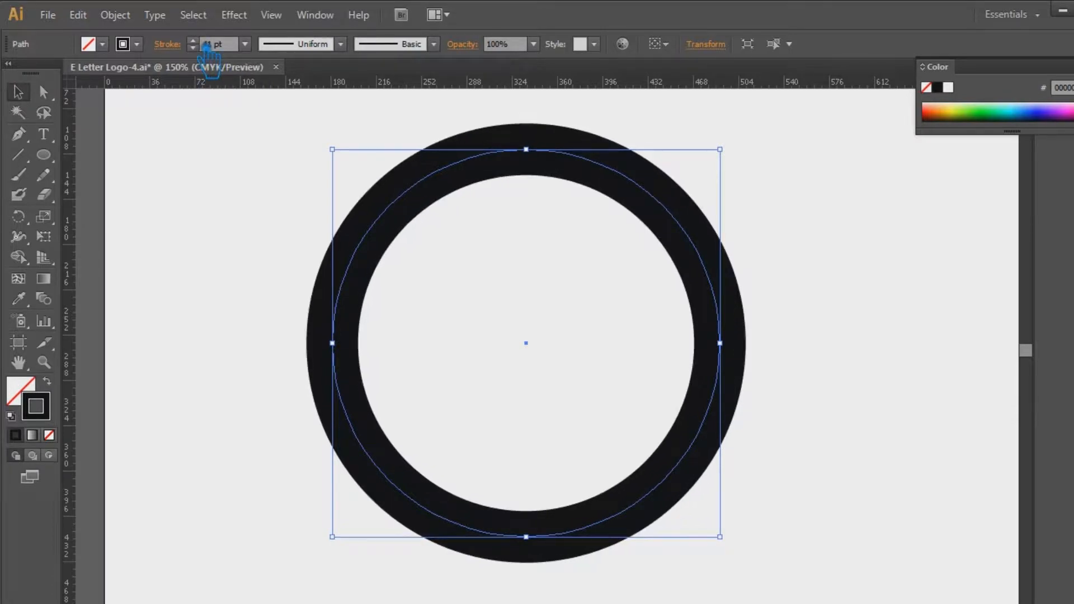
key("Up")
key("Up")
key("Up")
key("Up")
key("Up")
key("Up")
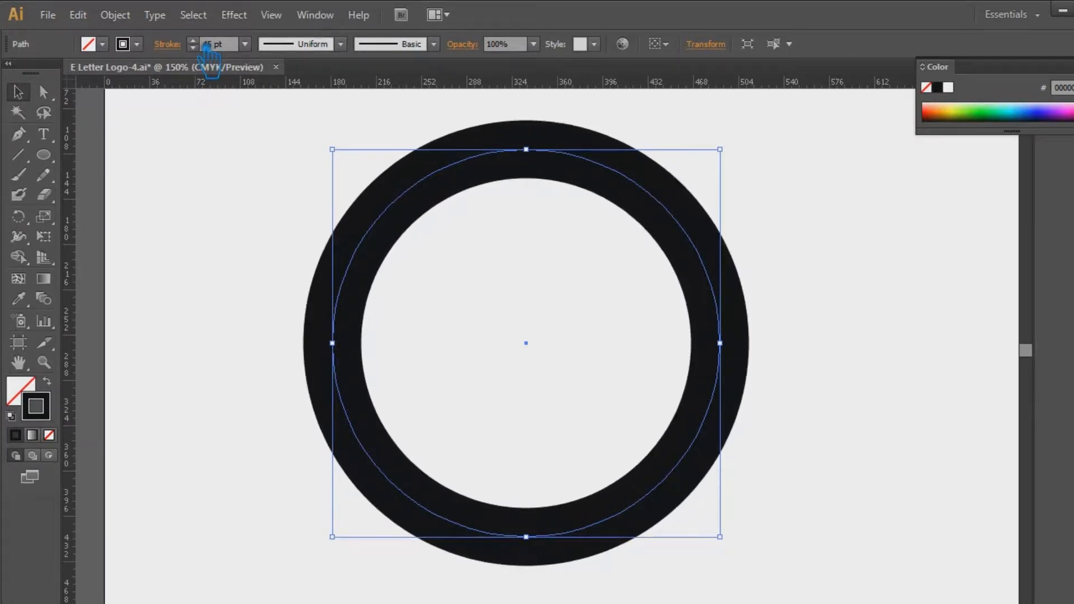
key("Up")
key("Up")
key("Up")
left_click(233, 175)
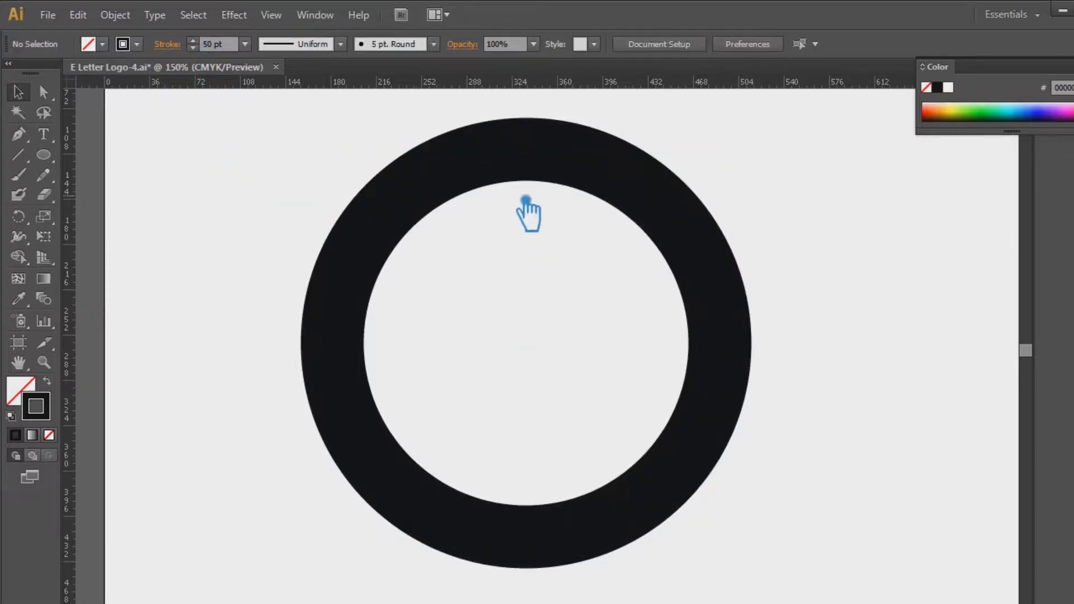
Expand the circle's stroke into a filled ring shape
left_click(517, 166)
left_click(115, 15)
left_click(178, 200)
left_click(567, 416)
left_click(851, 355)
left_click(720, 288)
left_click(907, 359)
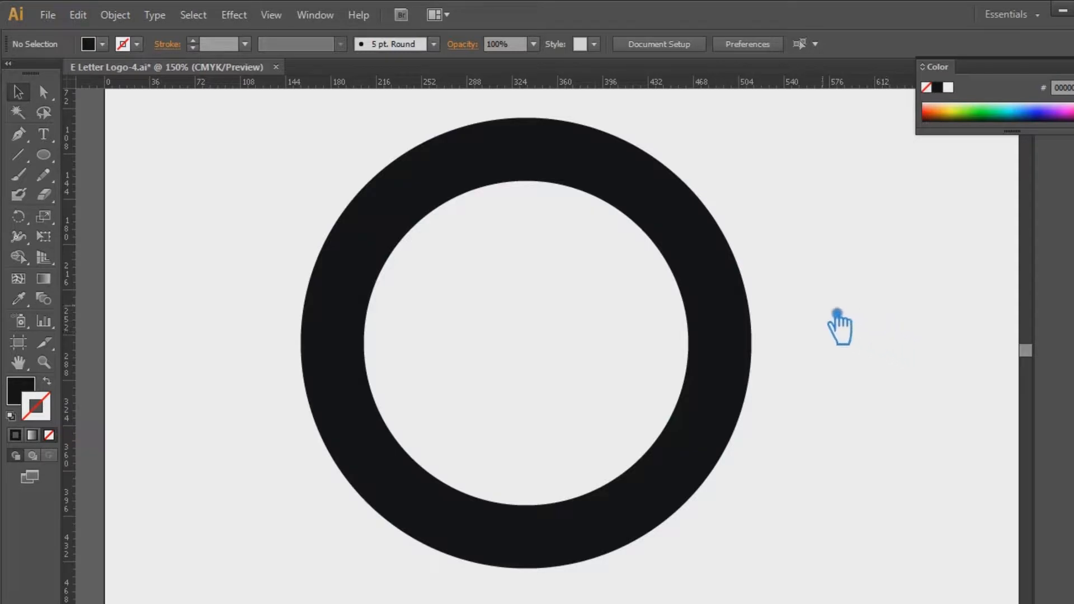
Move the filled ring slightly down and to the right on the artboard
left_click(697, 259)
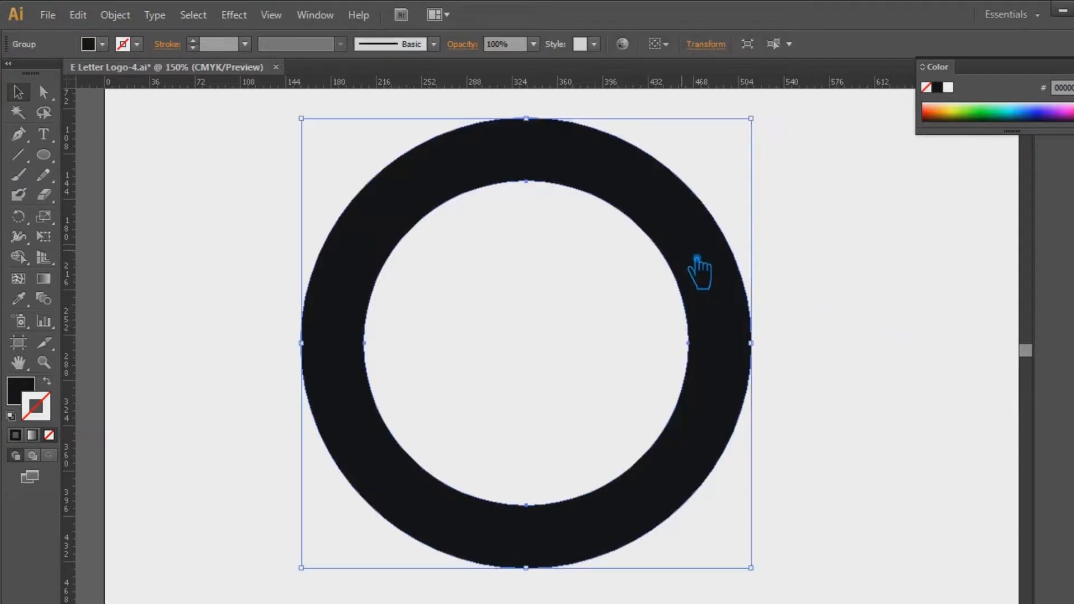
left_click(848, 305)
left_click_drag(882, 337, 834, 329)
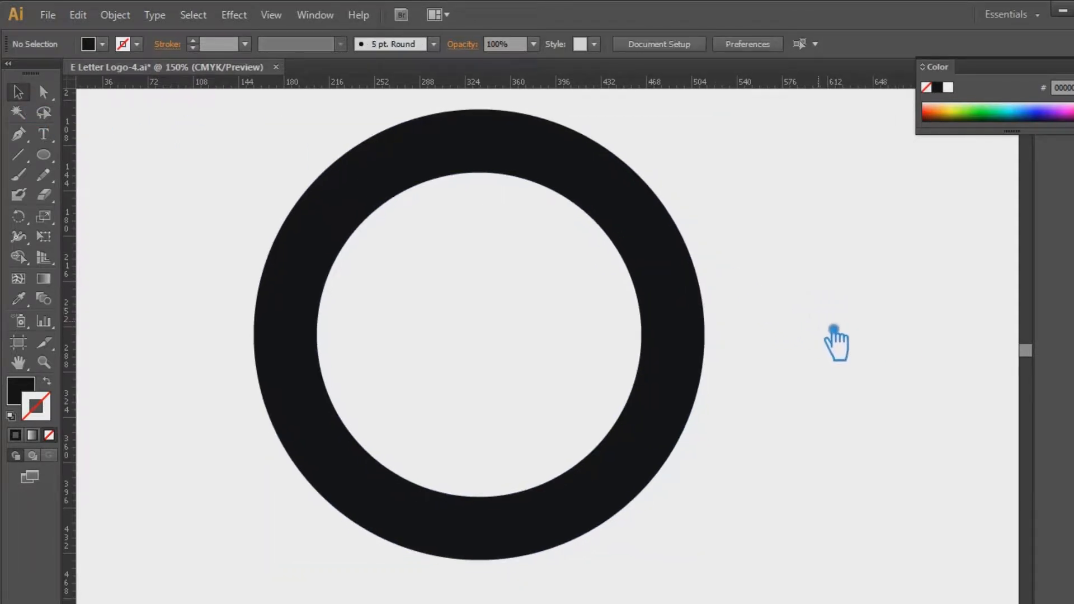
left_click_drag(692, 330, 713, 347)
left_click(871, 355)
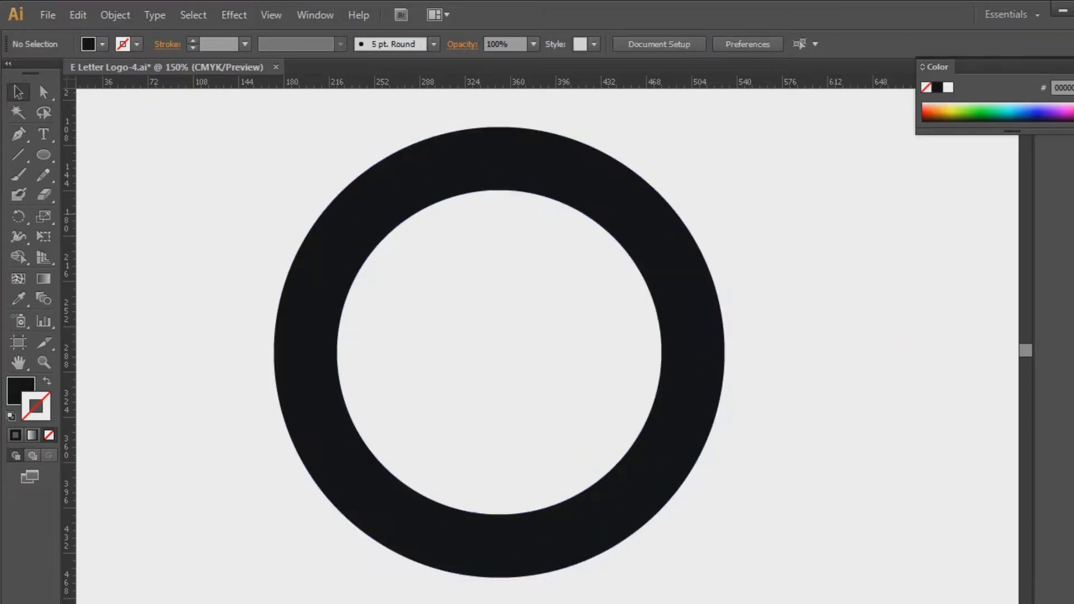
Draw a narrow vertical rectangle from above the ring to just below its centre, and align both horizontally by their centres
left_click_drag(44, 155, 68, 163)
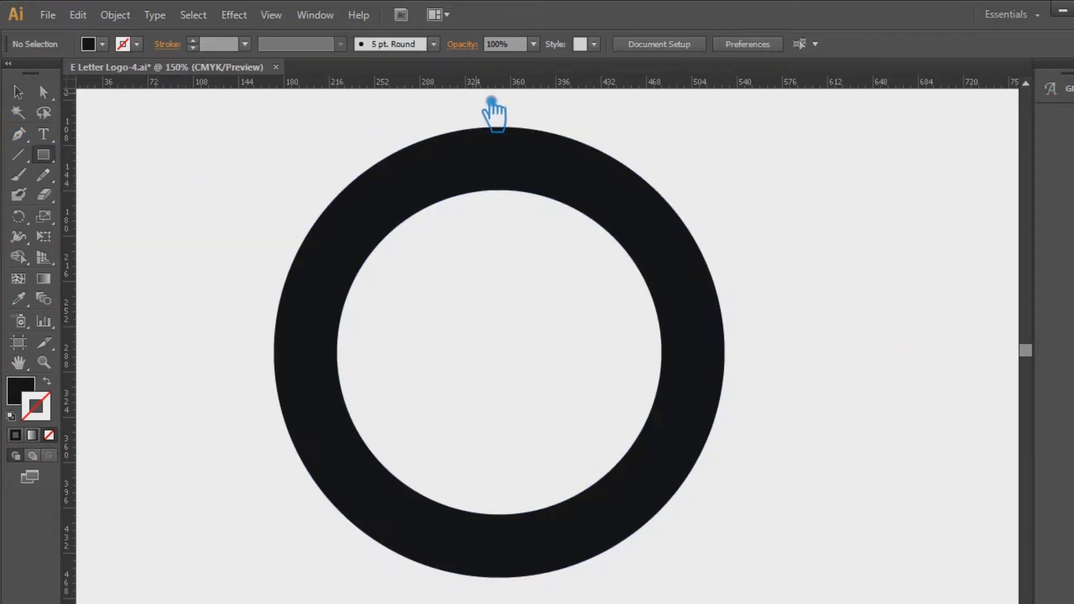
left_click_drag(491, 101, 515, 375)
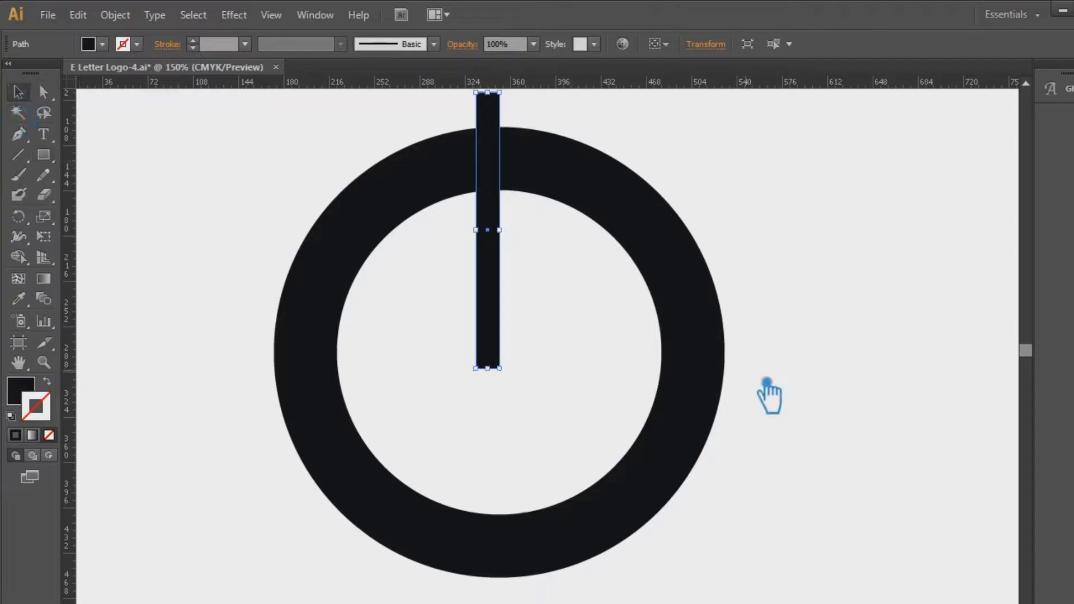
left_click_drag(845, 472, 201, 240)
left_click(716, 47)
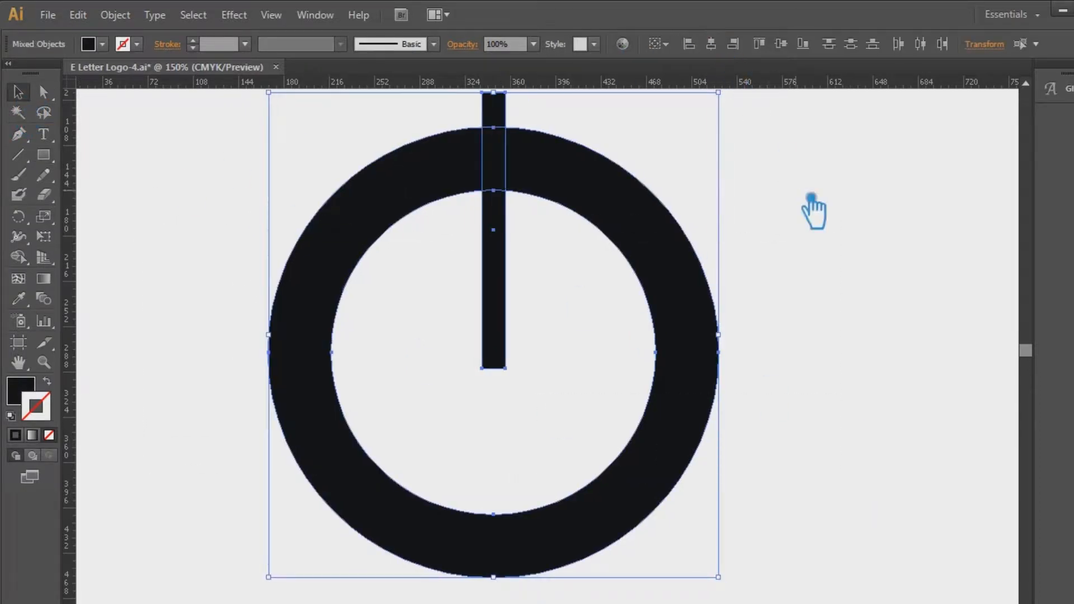
left_click(852, 291)
Nudge the vertical bar slightly upward so its lower end sits closer to the ring's centre
left_click(508, 306)
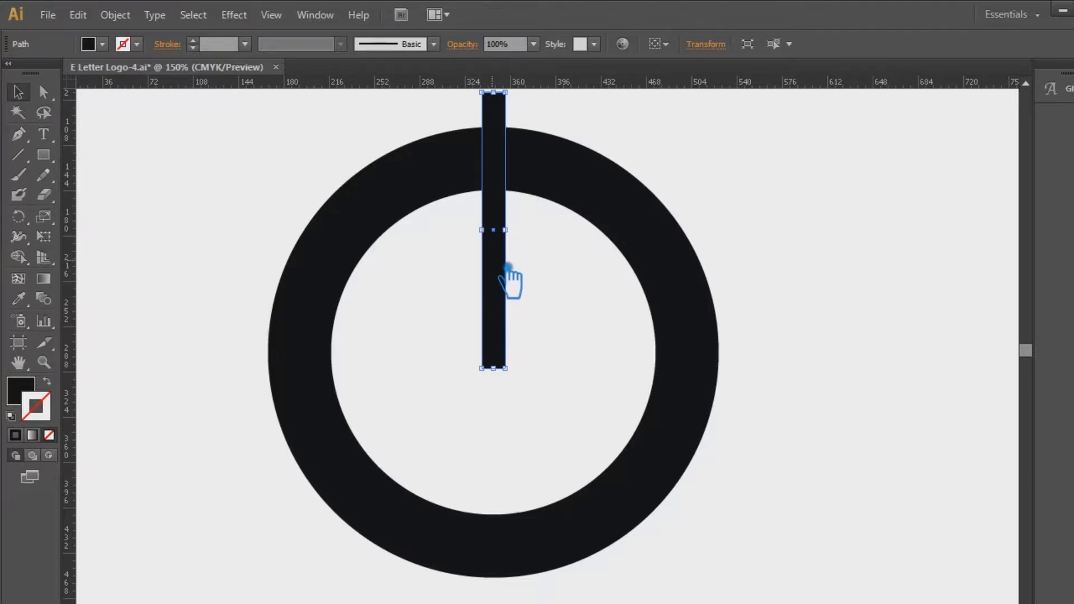
key("Up")
key("Up")
key("Up")
key("Up")
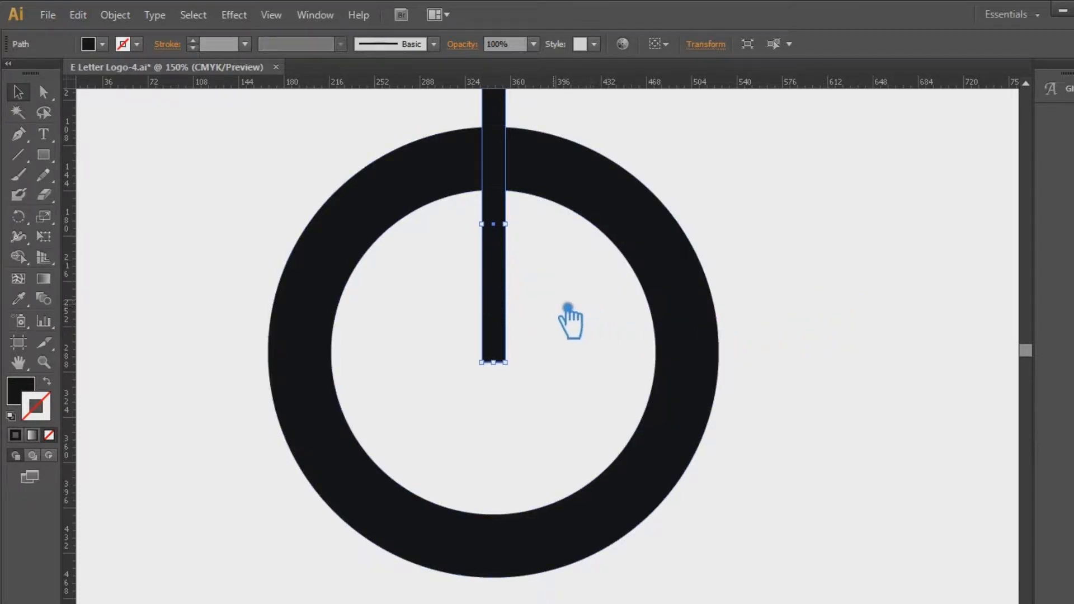
Rotate a copy of the bar by -90° around its lower end and repeat it twice to form a four-armed cross
left_click(18, 216)
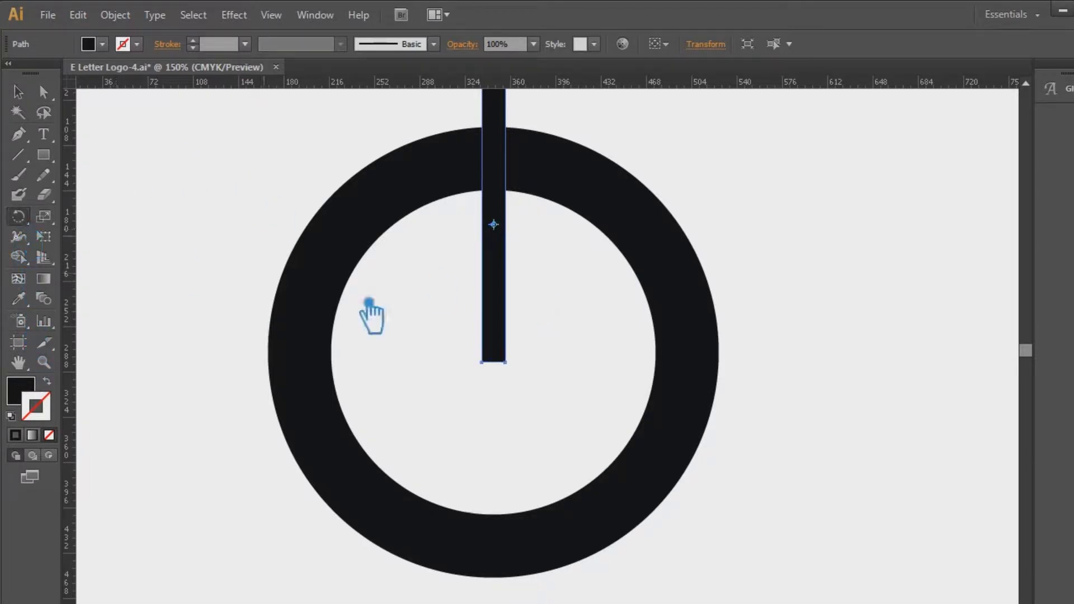
left_click(506, 364)
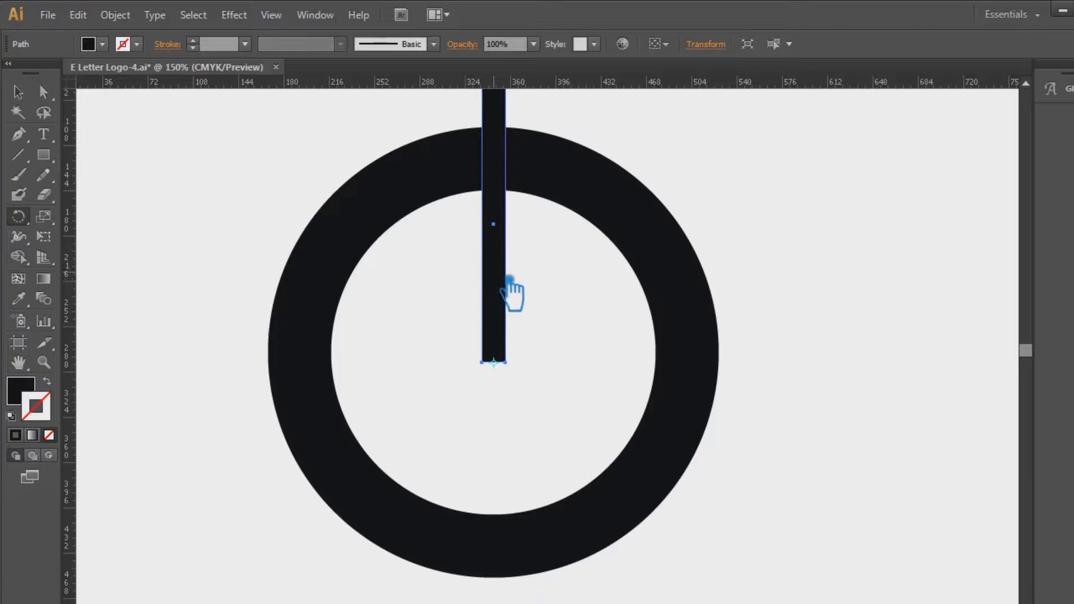
left_click_drag(509, 279, 618, 369)
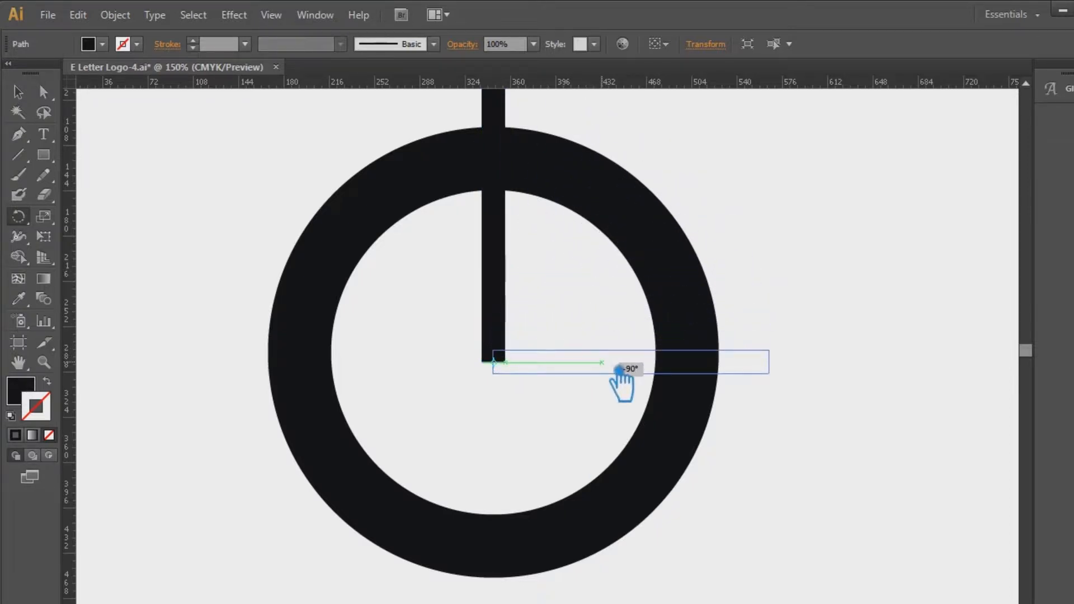
left_click_drag(618, 369, 619, 383)
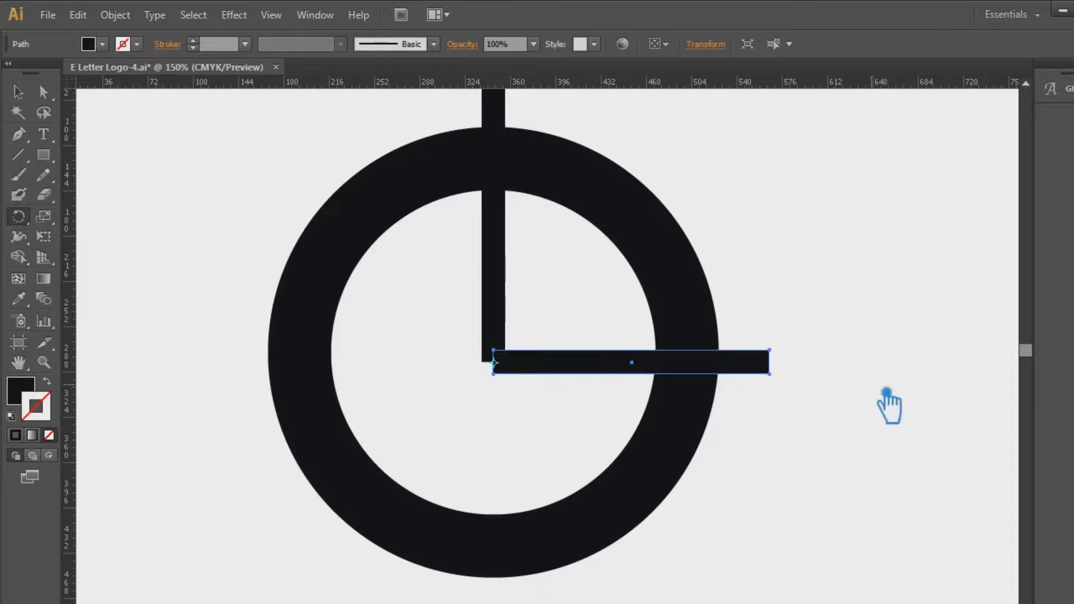
key("ctrl+d")
key("ctrl+d")
Select the ring and all four bars and split them at their overlaps with Pathfinder Divide
left_click(18, 91)
left_click(346, 185)
left_click_drag(844, 503, 237, 203)
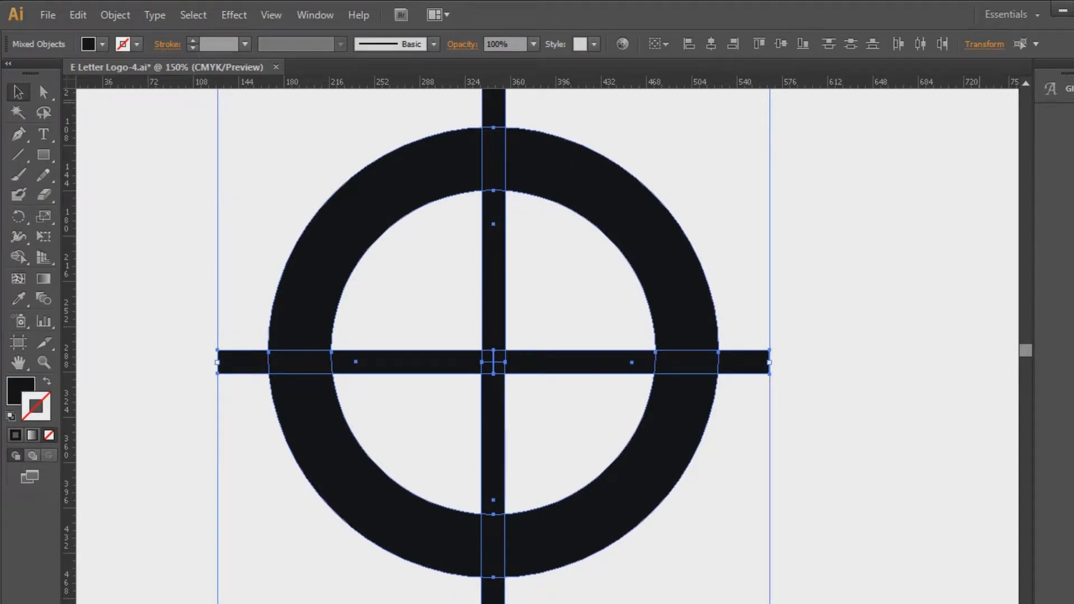
key("ctrl+shift+F9")
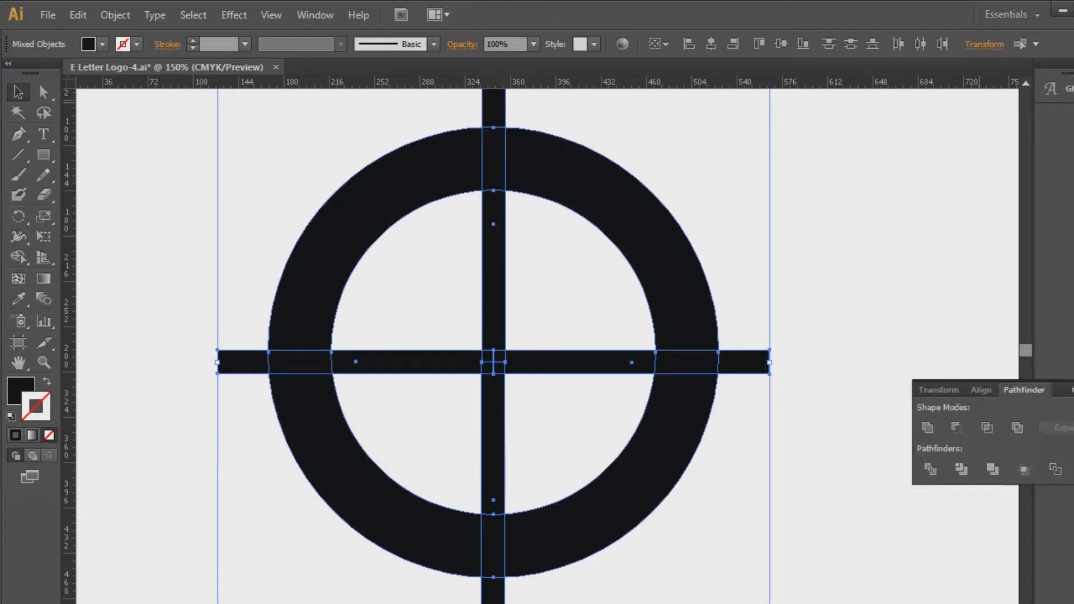
left_click(934, 474)
key("ctrl+shift+F9")
Ungroup the divided ring and bar pieces
left_click(706, 469)
left_click(761, 366)
right_click(768, 369)
left_click(803, 465)
left_click(865, 413)
Delete the four bar ends outside the ring and the inner horizontal bar segment left of the centre
left_click(762, 367)
key("Delete")
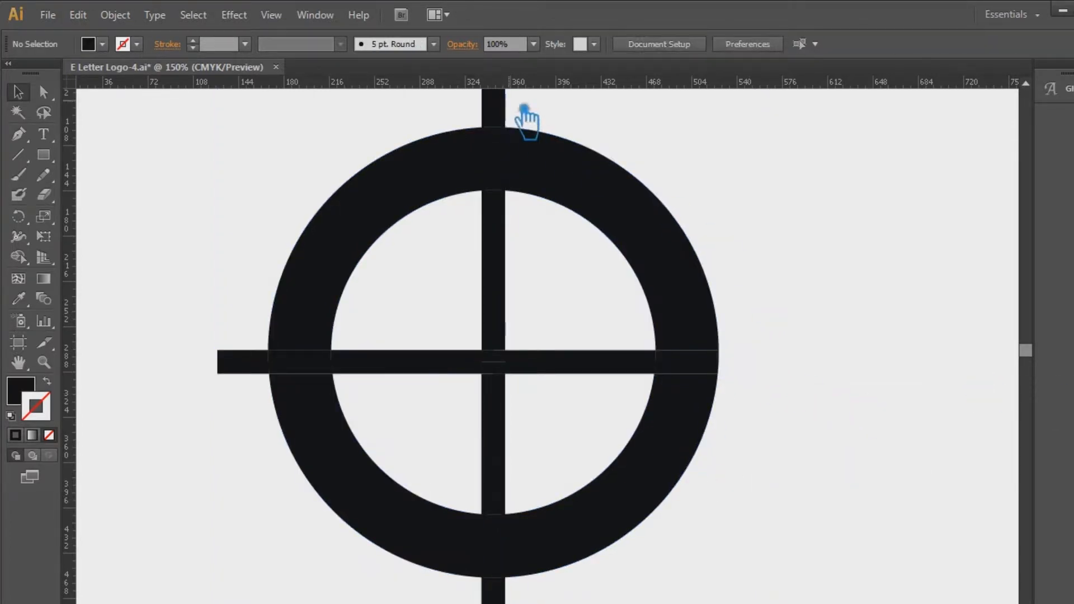
left_click(495, 111)
key("Delete")
left_click(414, 363)
key("Delete")
left_click(240, 369)
key("Delete")
left_click(506, 587)
key("Delete")
Delete the ring pieces at the bottom, left and top bar crossings, plus the lower inner vertical bar segment
left_click(507, 548)
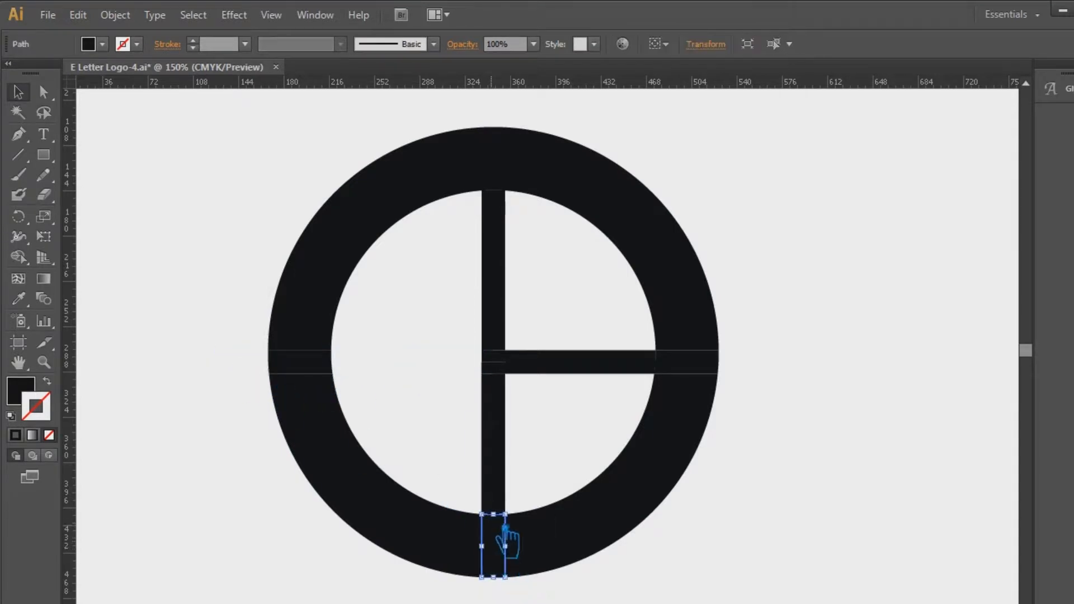
key("Delete")
left_click(493, 448)
key("Delete")
left_click(300, 363)
key("Delete")
left_click(505, 156)
key("Delete")
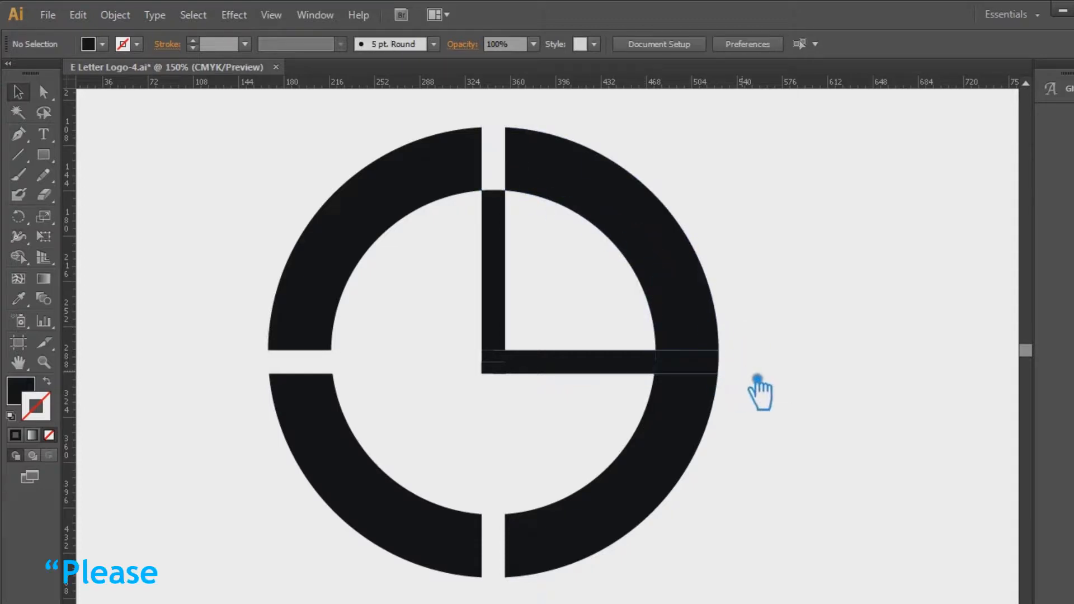
Delete the upper inner vertical bar segment and unfilled leftover pieces inside the ring
left_click(498, 246)
key("Delete")
left_click_drag(468, 338, 572, 397)
left_click(843, 329)
mouse_move(590, 303)
left_mouse_down()
mouse_move(414, 261)
mouse_move(490, 438)
left_mouse_up()
key("Delete")
key("Delete")
left_click_drag(641, 402, 494, 442)
key("Delete")
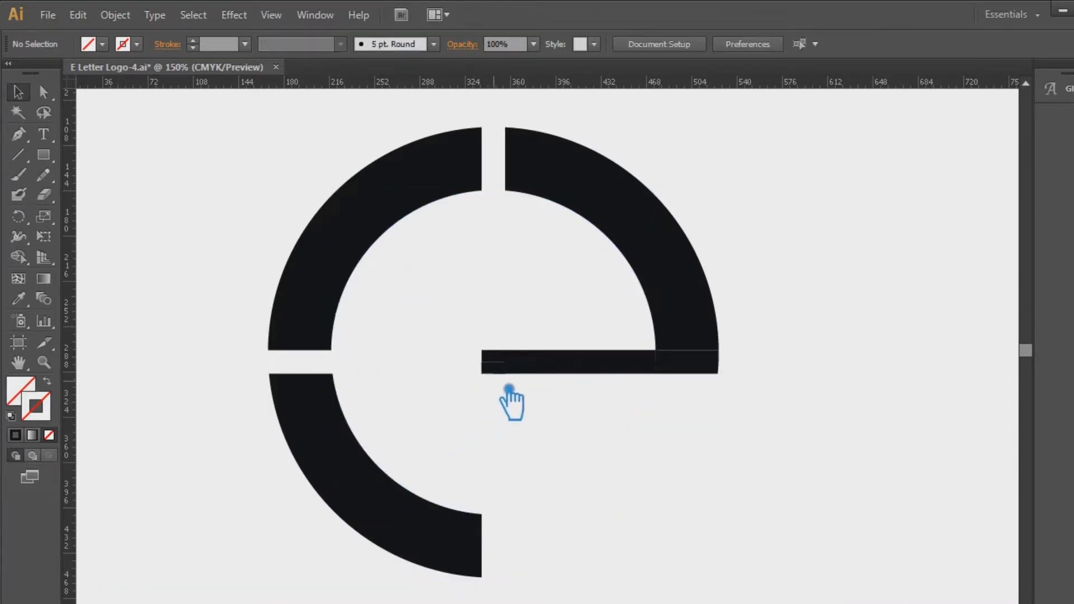
key("ctrl+z")
Delete the unfilled lower-right quarter piece inside the ring and the ring's lower-right arc
left_click_drag(434, 387, 583, 448)
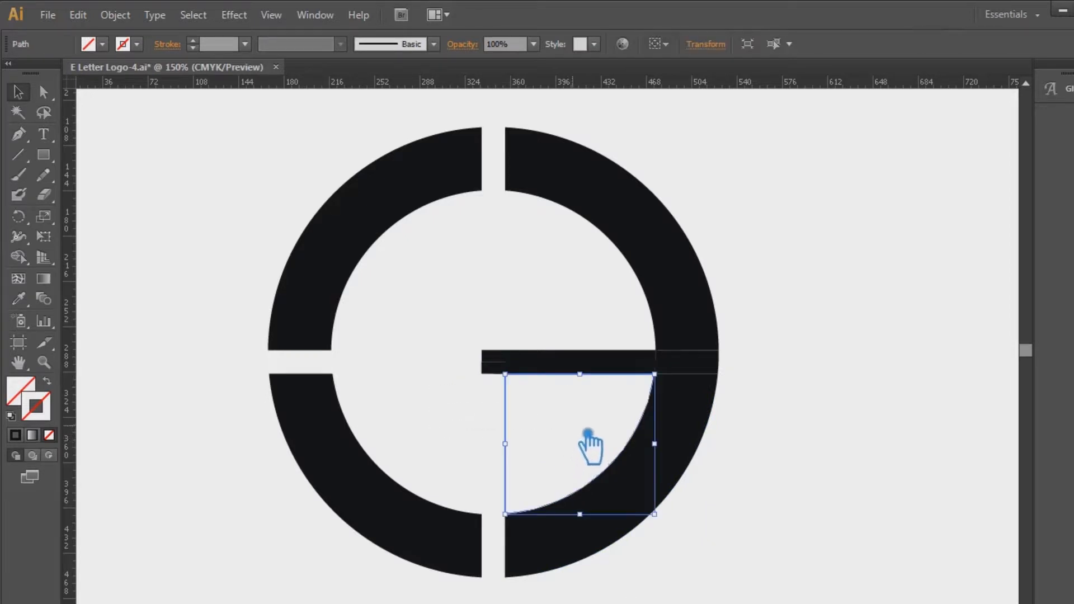
key("Delete")
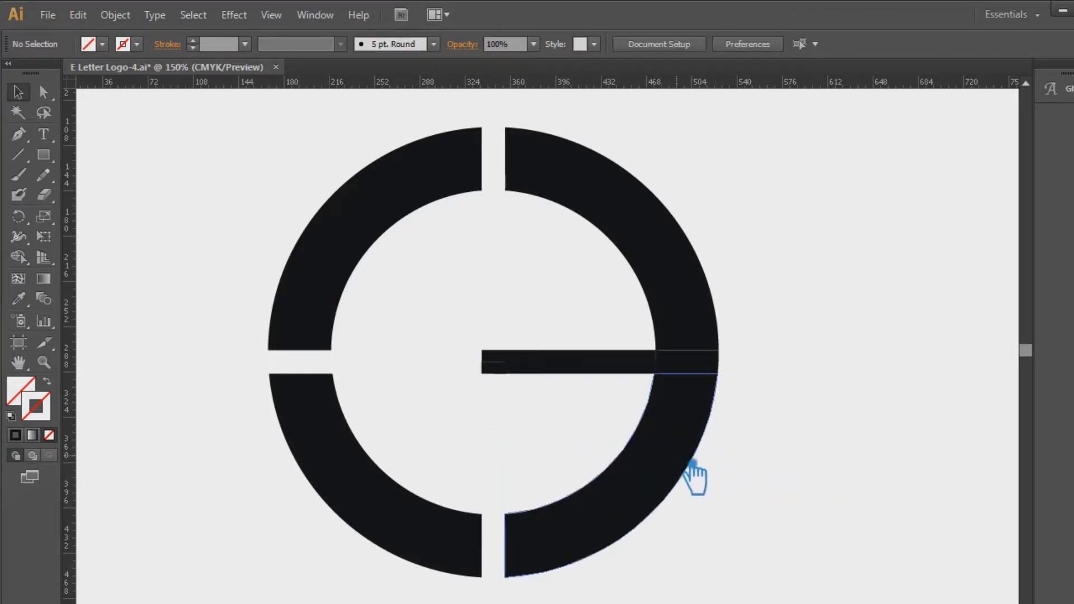
left_click(663, 481)
key("Delete")
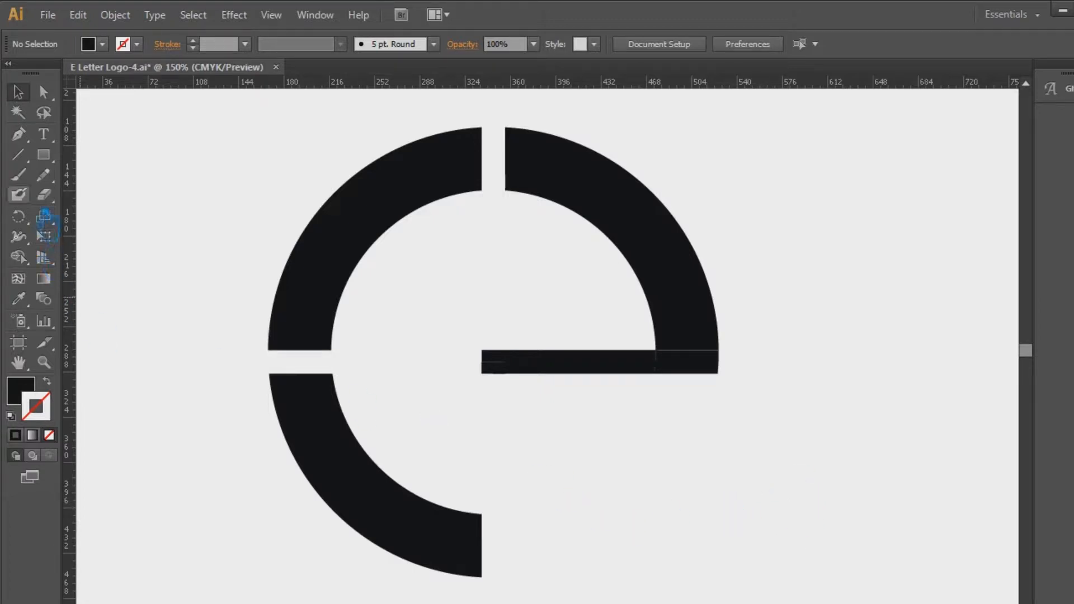
Draw a rounded rectangle plug body over the horizontal bar's left end and a thin rounded prong on its left side
left_click_drag(51, 161, 106, 174)
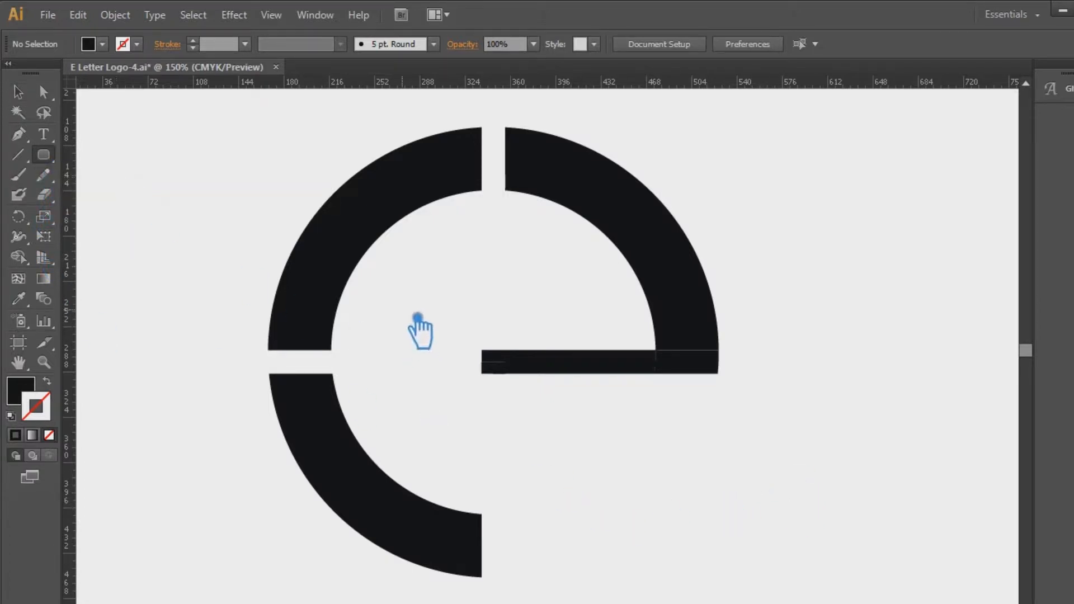
left_click_drag(442, 331, 543, 418)
left_click_drag(49, 160, 108, 176)
left_click_drag(405, 348, 452, 358)
Place a copy of the prong below the first one on the plug body's left side
left_click(23, 94)
key("Down")
key("Down")
key("Down")
key("Down")
key("Down")
key("Down")
key("Down")
key("Down")
key("Down")
key("Down")
key("Down")
key("Down")
key("Down")
key("Down")
key("Down")
key("Down")
key("Down")
key("Down")
key("Down")
key("Down")
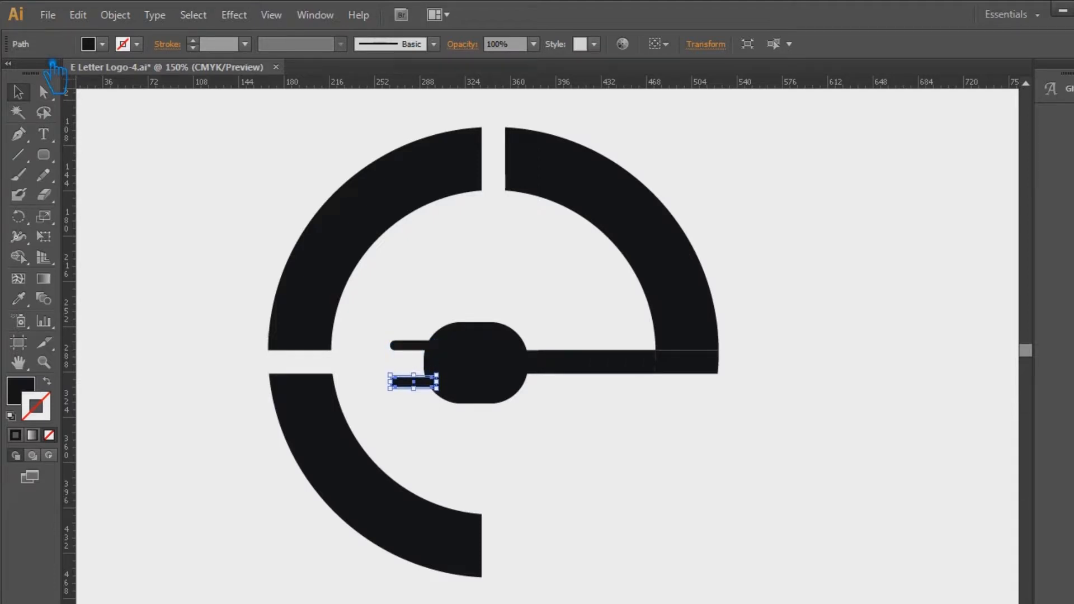
left_click(926, 285)
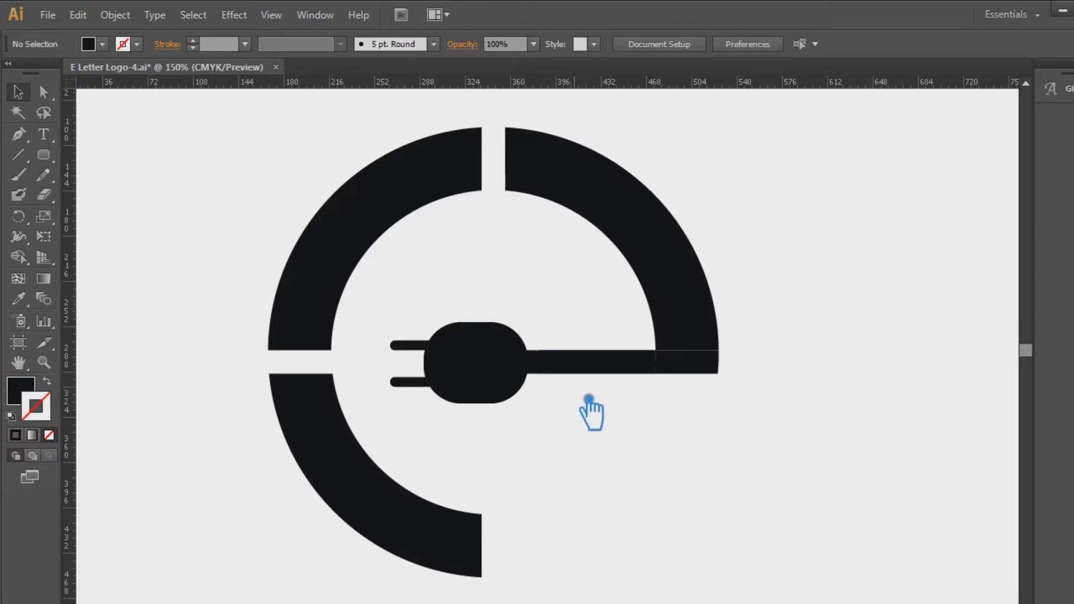
Unite the plug body and its two prongs into one shape with Pathfinder
left_click_drag(546, 435, 398, 348)
key("ctrl+shift+F9")
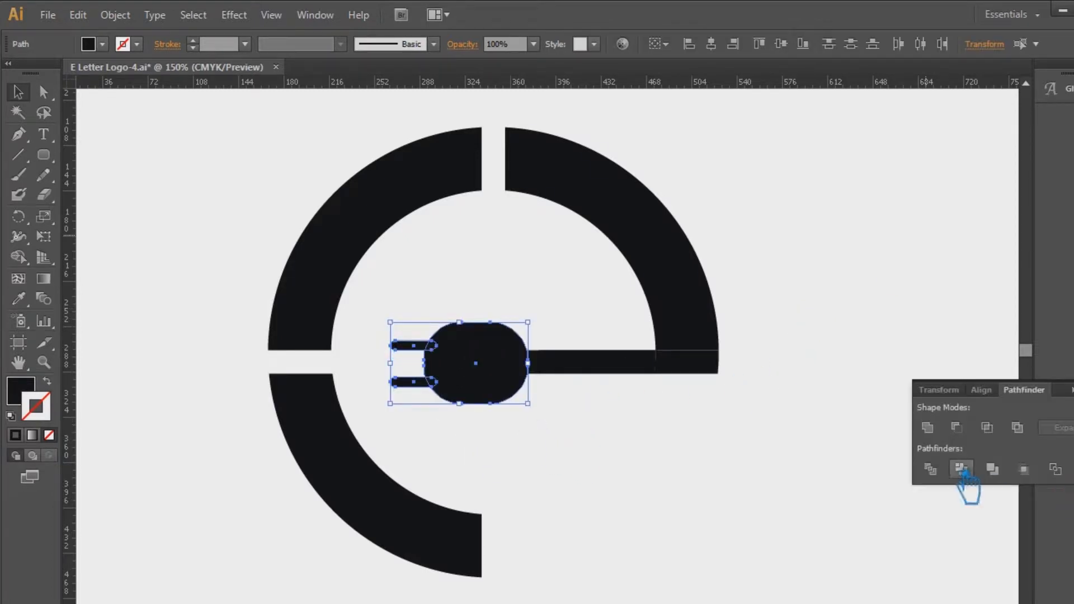
left_click(928, 428)
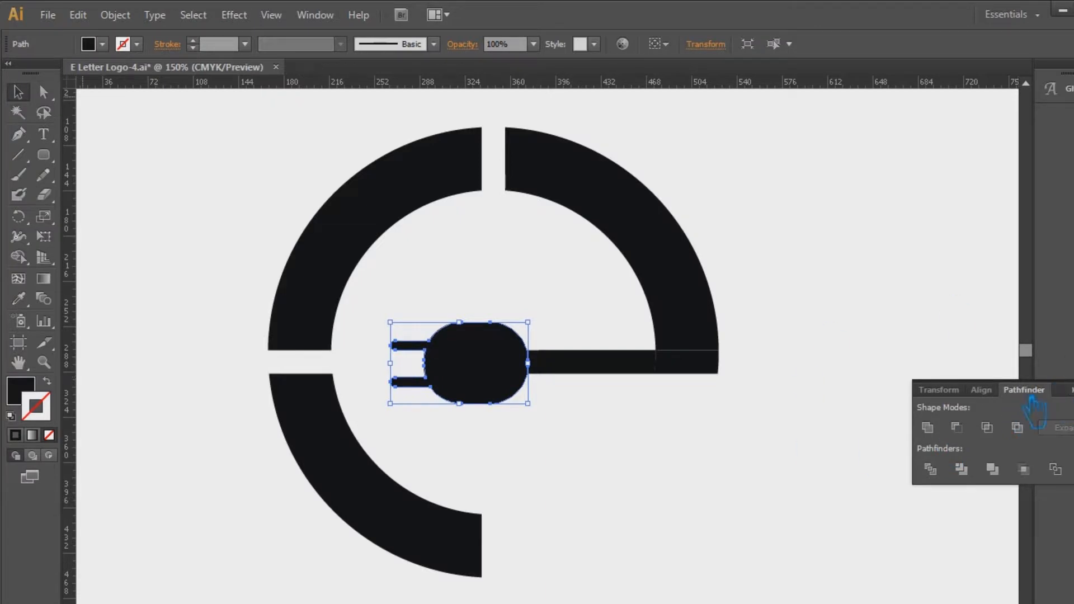
left_click(1073, 384)
left_click(951, 331)
Unite the horizontal bar segment and the adjoining ring piece at its right end into one cable shape
left_click(634, 372)
left_click(716, 368, "shift")
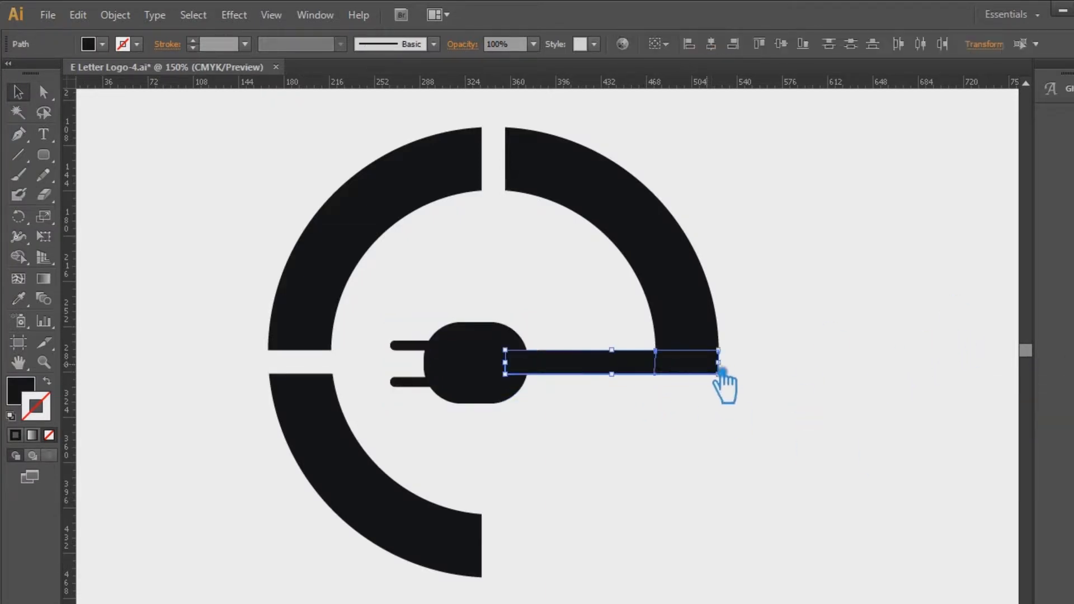
key("ctrl+shift+F9")
left_click(928, 428)
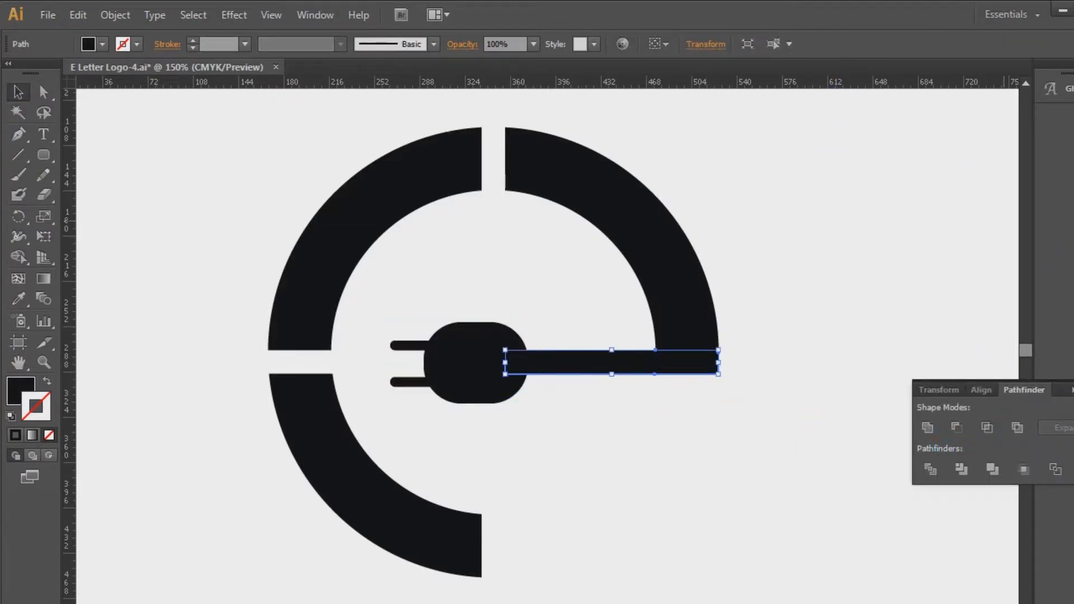
left_click(1073, 387)
left_click(851, 410)
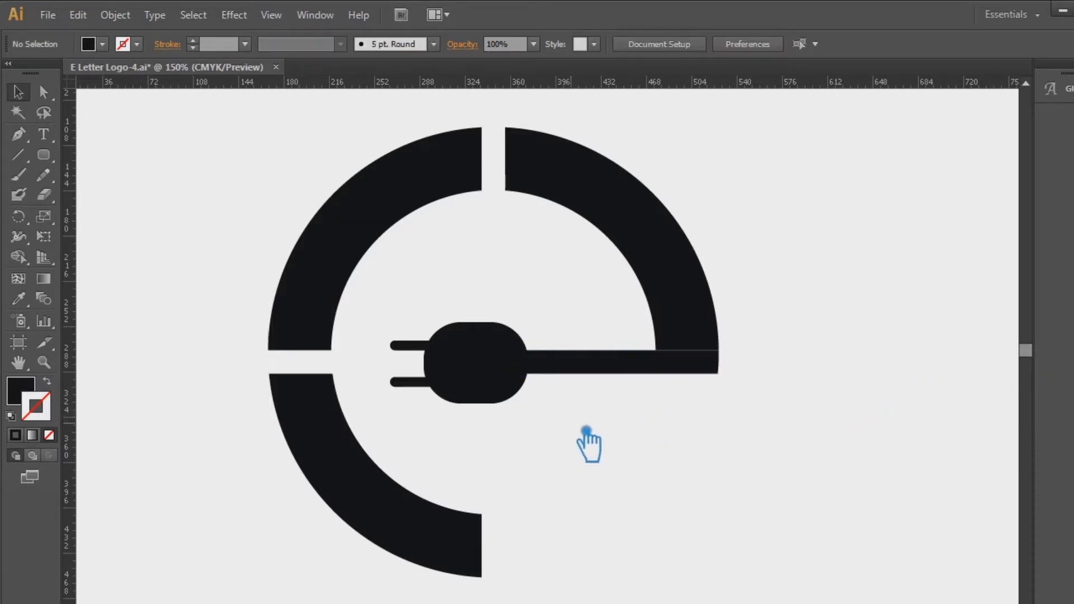
Unite the plug, the cable and the small centre pieces beneath the plug into a single shape
left_click_drag(585, 442, 443, 311)
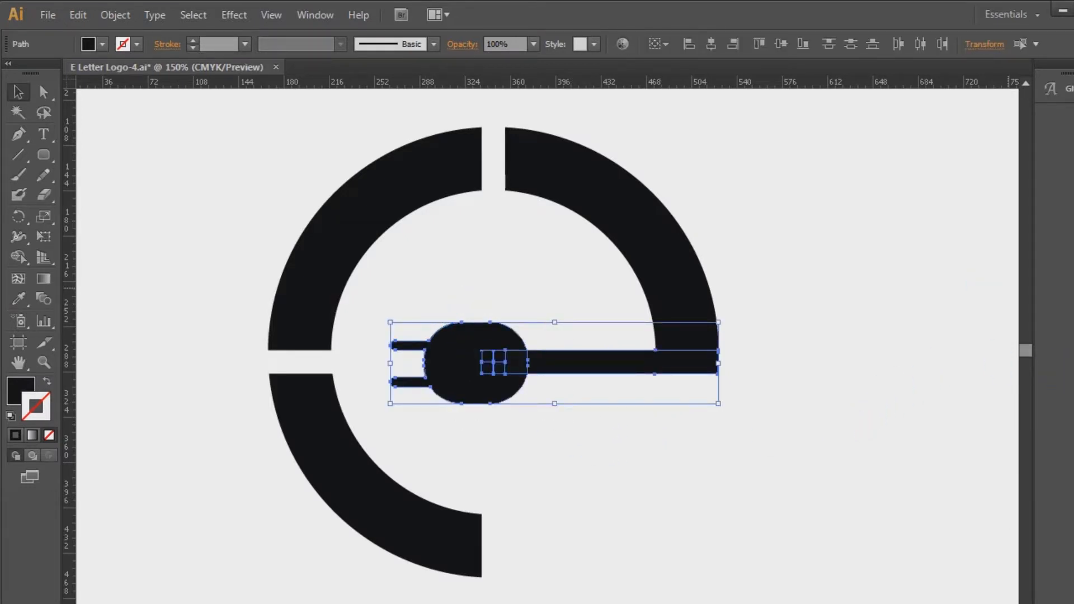
key("ctrl+shift+F9")
left_click(927, 428)
left_click(1071, 387)
left_click(839, 409)
Move the merged plug and cable upward until its lower edge lines up with the lower end of the upper-right arc
left_click(493, 386)
key("shift+Up")
key("shift+Up")
key("shift+Up")
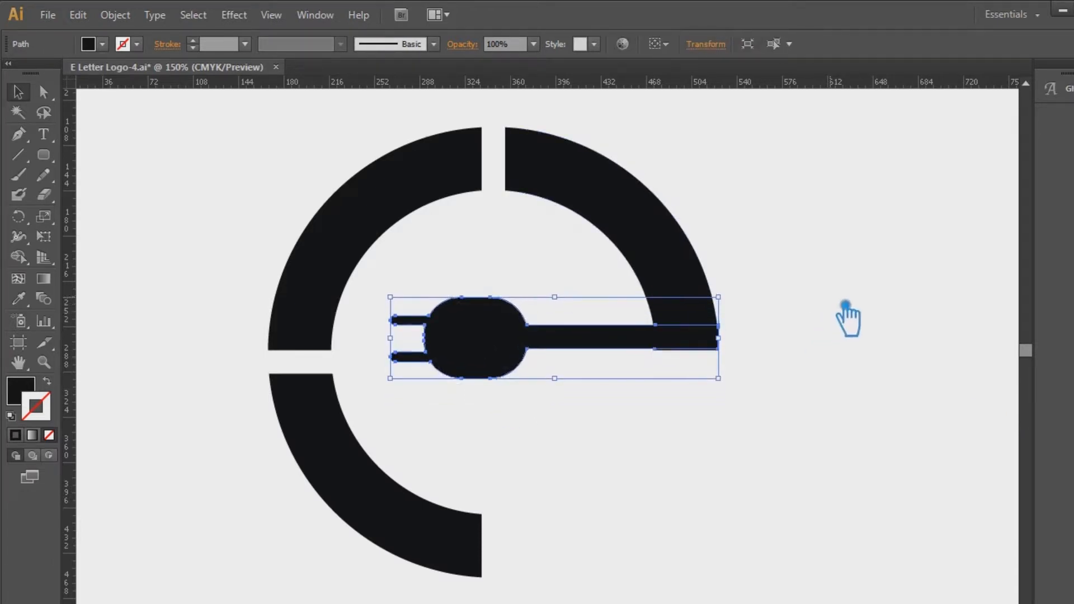
left_click(870, 310)
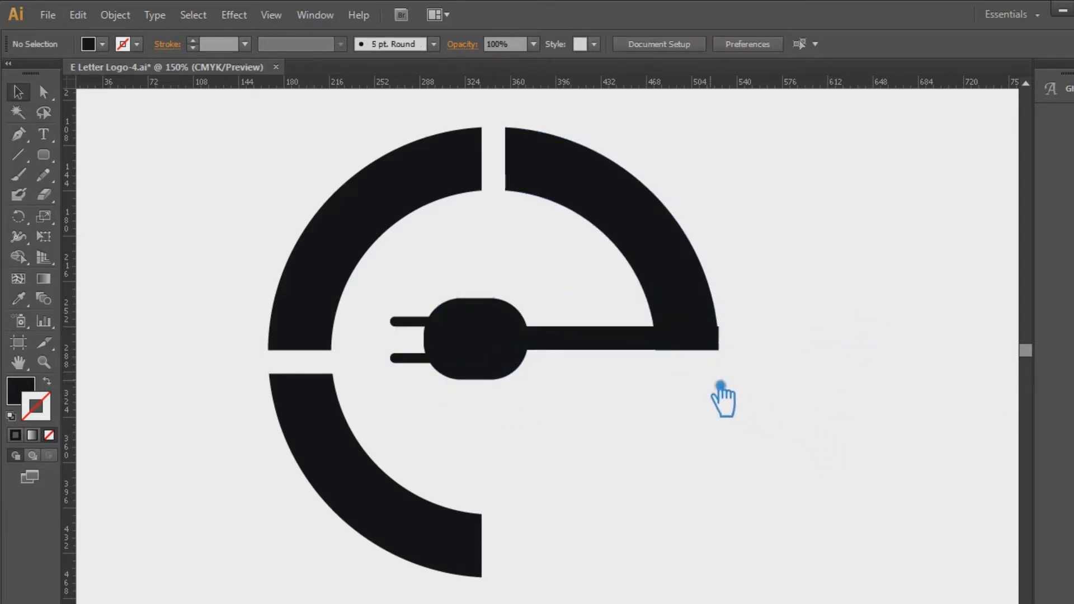
Nudge the merged plug and cable left until the cable's right end meets the outer edge of the upper-right arc
left_click(670, 346)
key("Left")
key("Left")
key("Left")
key("Left")
left_click(940, 274)
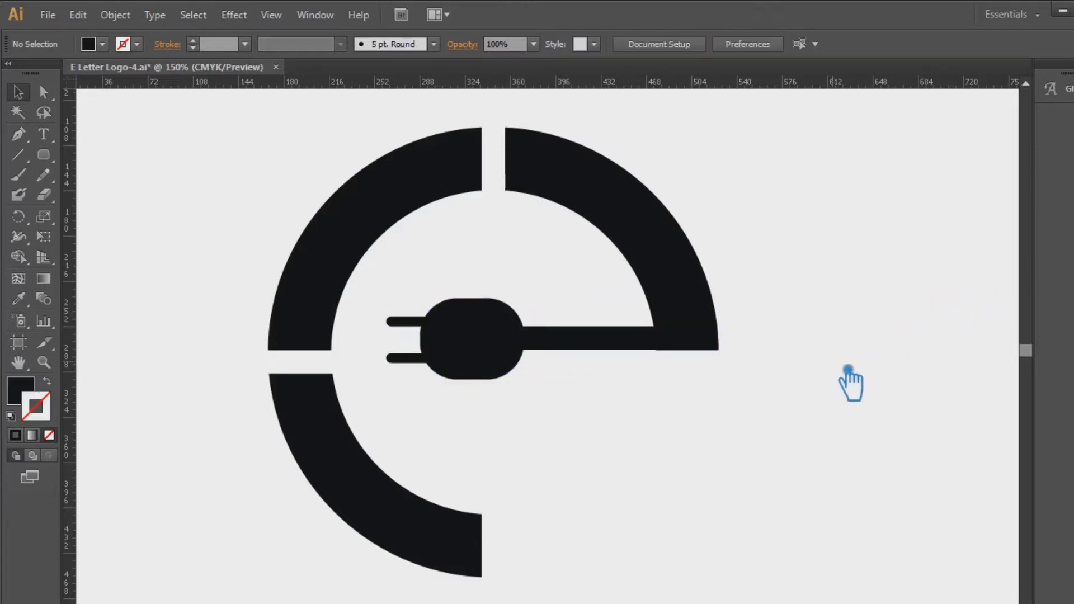
left_click(695, 282)
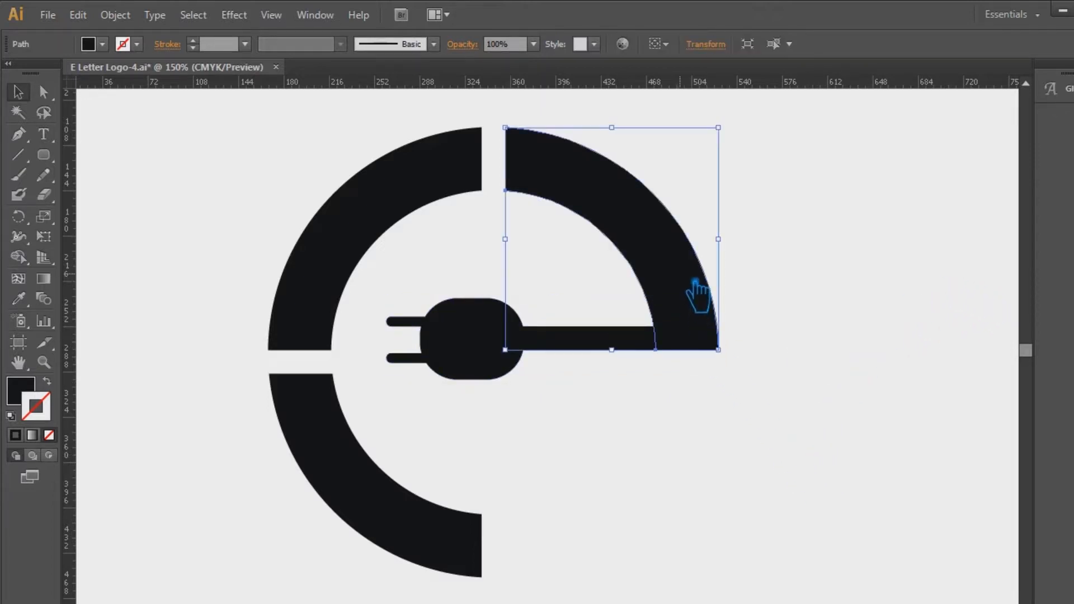
left_click(736, 306)
left_click(593, 349)
left_click(907, 335)
left_click(551, 355)
left_click(714, 452)
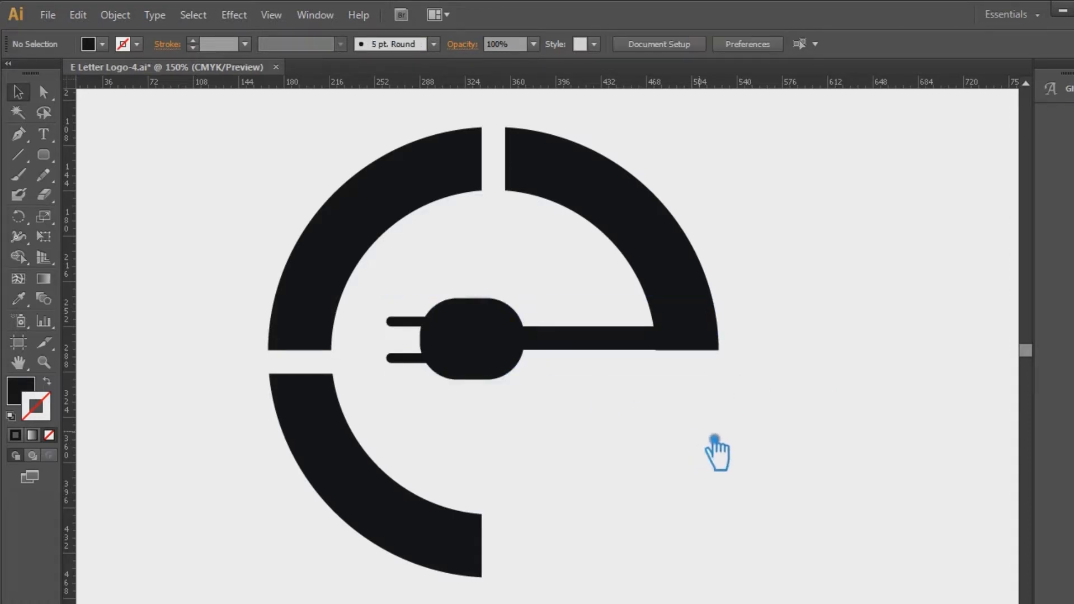
Unite the plug and cable with the upper-right arc into one shape using Pathfinder
left_click_drag(813, 409, 664, 246)
left_click_drag(791, 336, 663, 289)
key("shift+ctrl+F9")
left_click(928, 428)
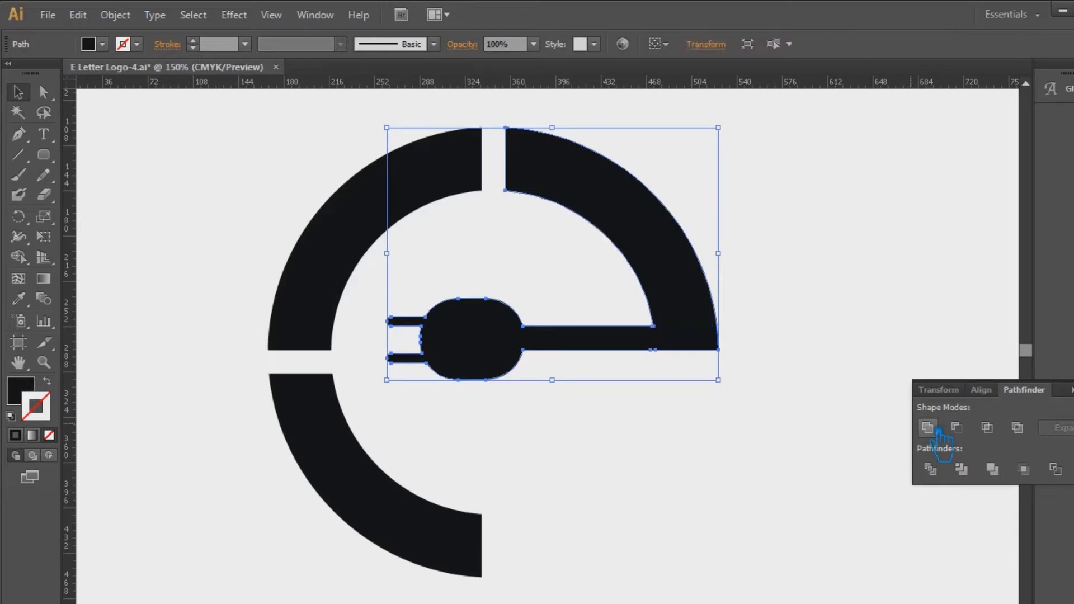
key("shift+ctrl+F9")
Delete the stray anchor points on the cable's lower edge where it meets the upper-right arc with the Pen tool
key("p")
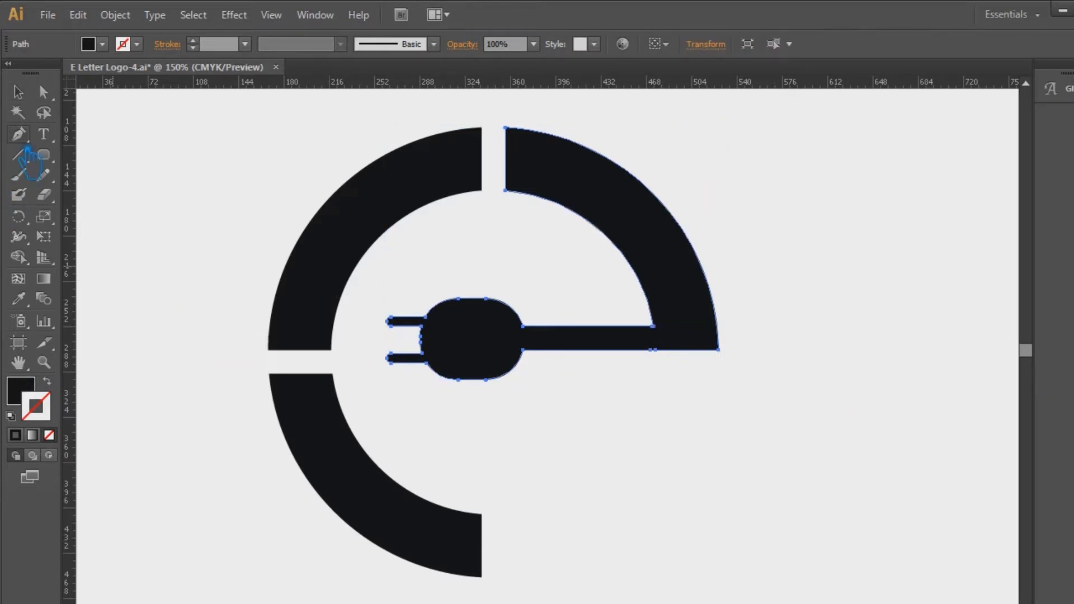
left_click(653, 350)
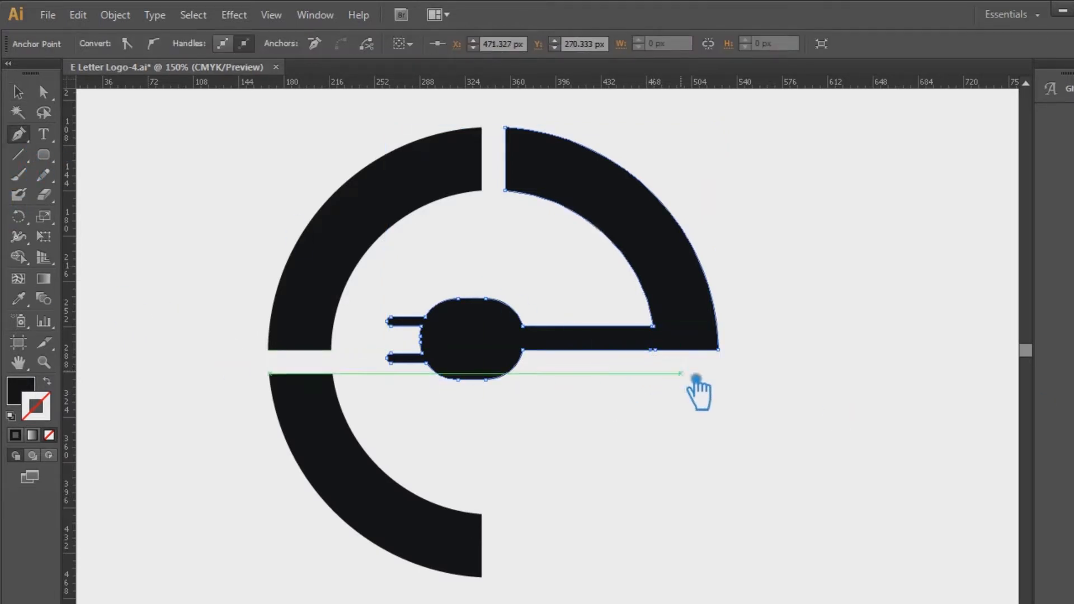
key("ctrl+z")
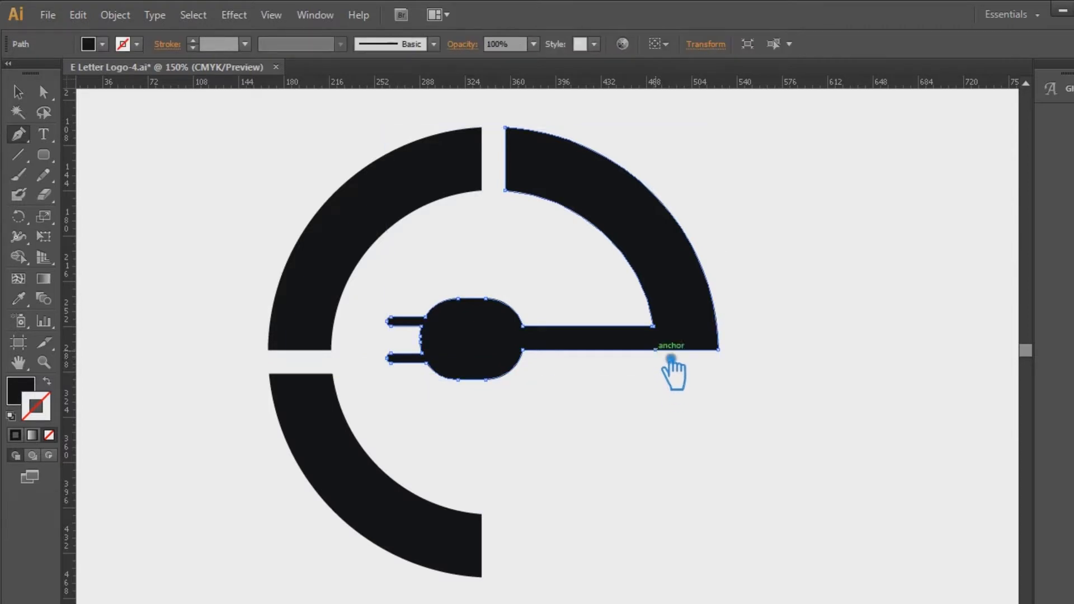
left_click(655, 350)
left_click(655, 350)
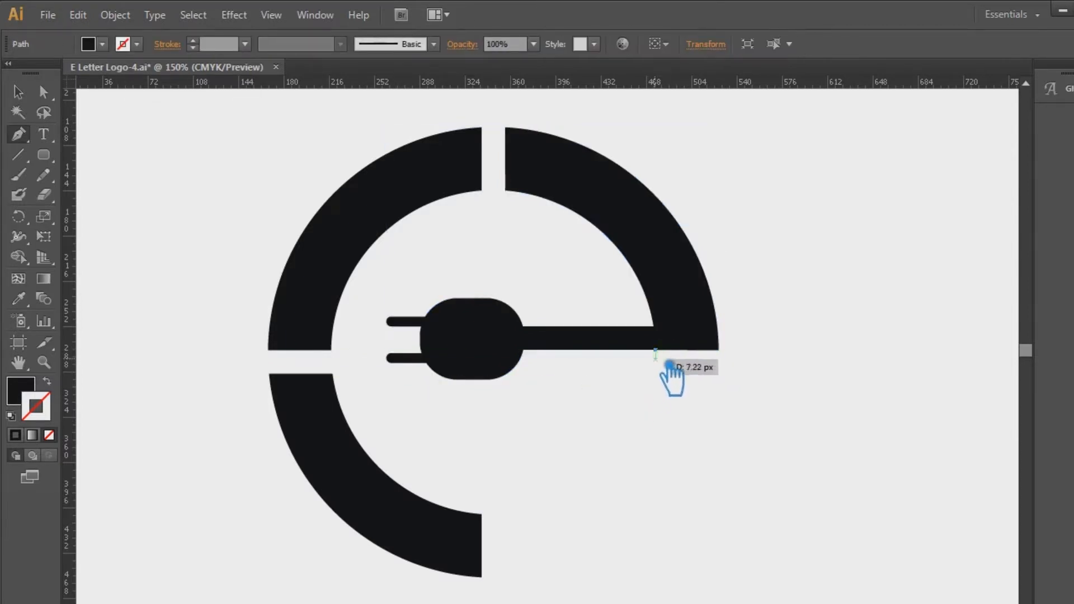
key("ctrl+z")
left_click(655, 350)
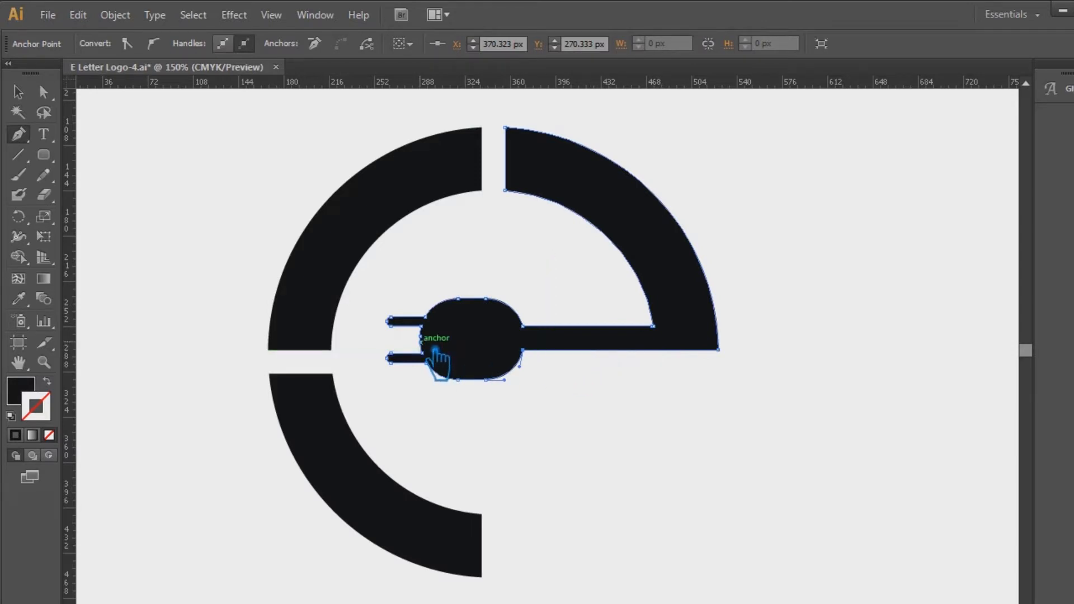
left_click(19, 91)
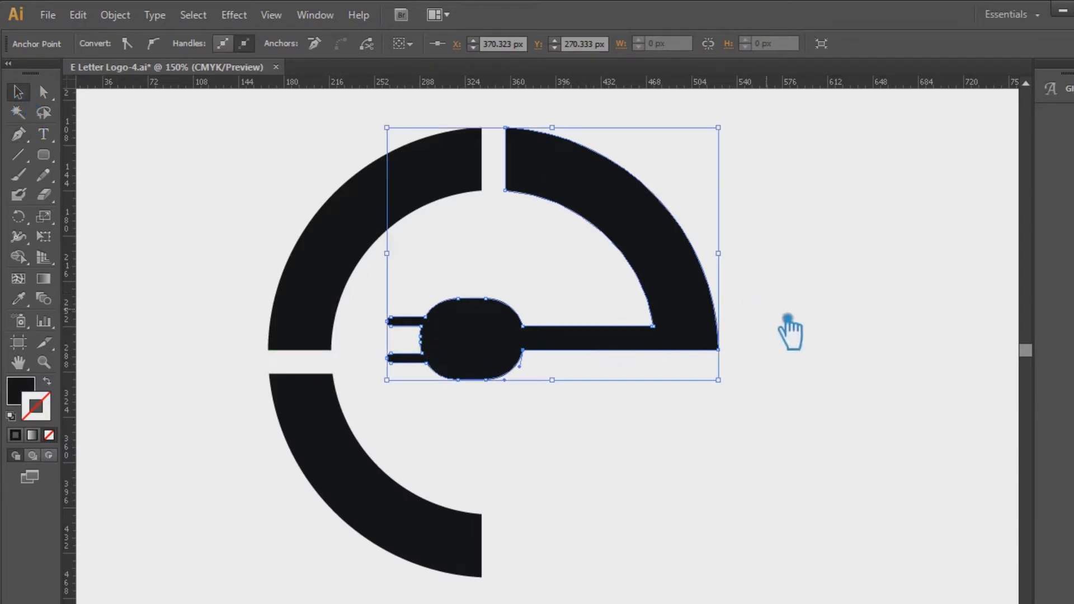
left_click(795, 335)
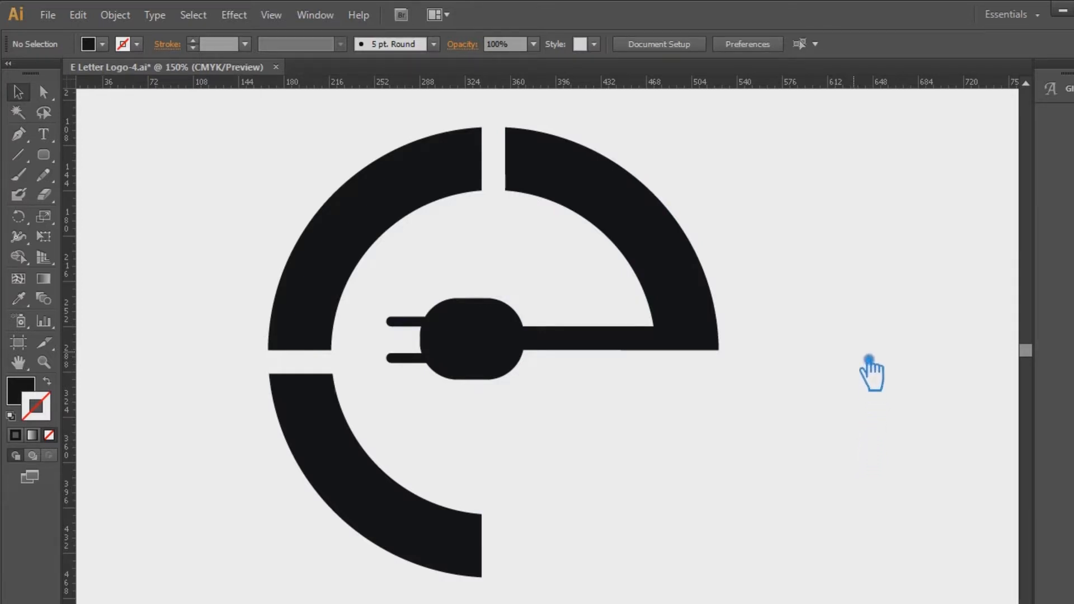
Fill the united arc and plug shape with a linear black-to-white gradient at 0°
left_click(649, 344)
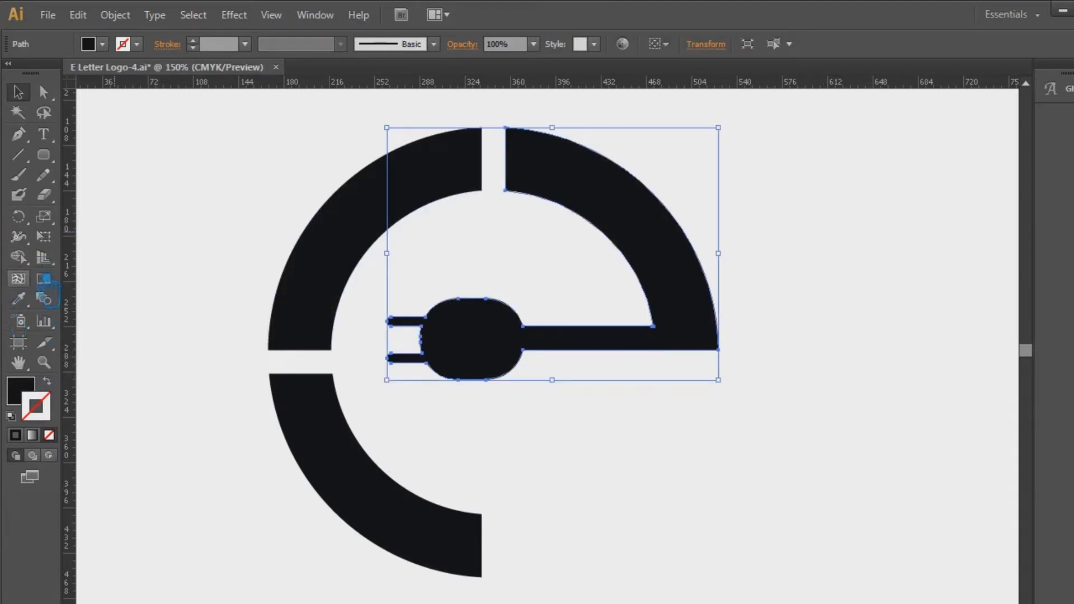
left_click(43, 279)
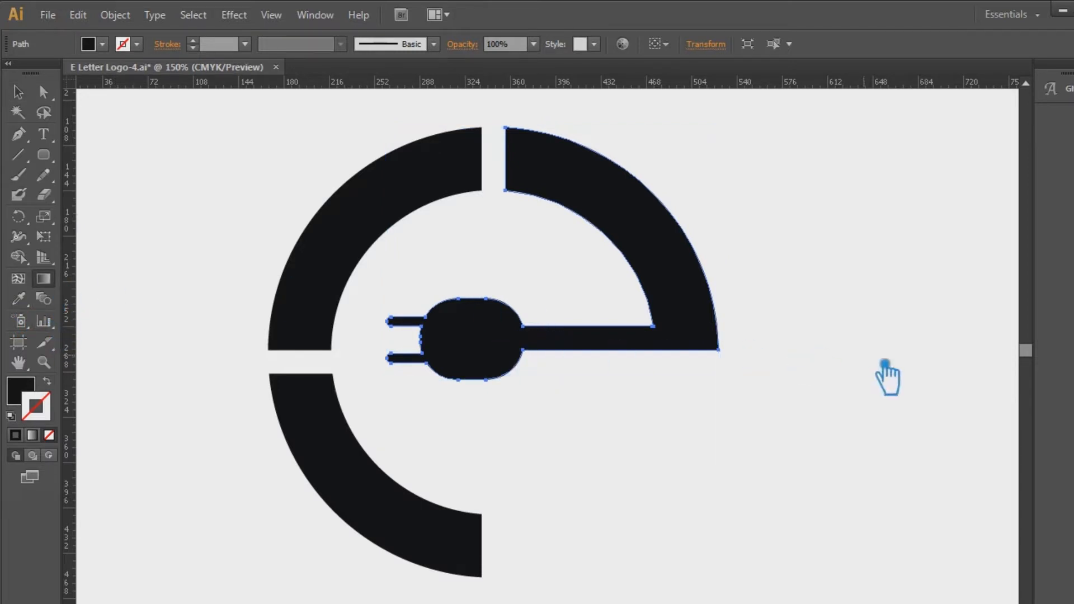
left_click(28, 392)
left_click(519, 337)
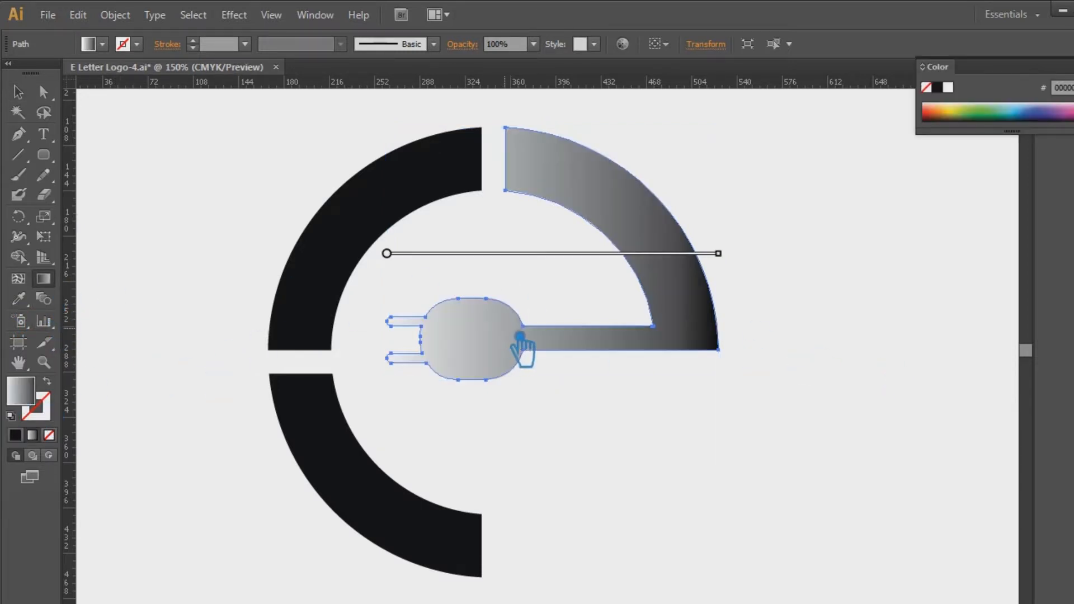
left_click(1073, 219)
mouse_move(1073, 323)
left_mouse_down()
mouse_move(949, 323)
mouse_move(1073, 323)
left_mouse_up()
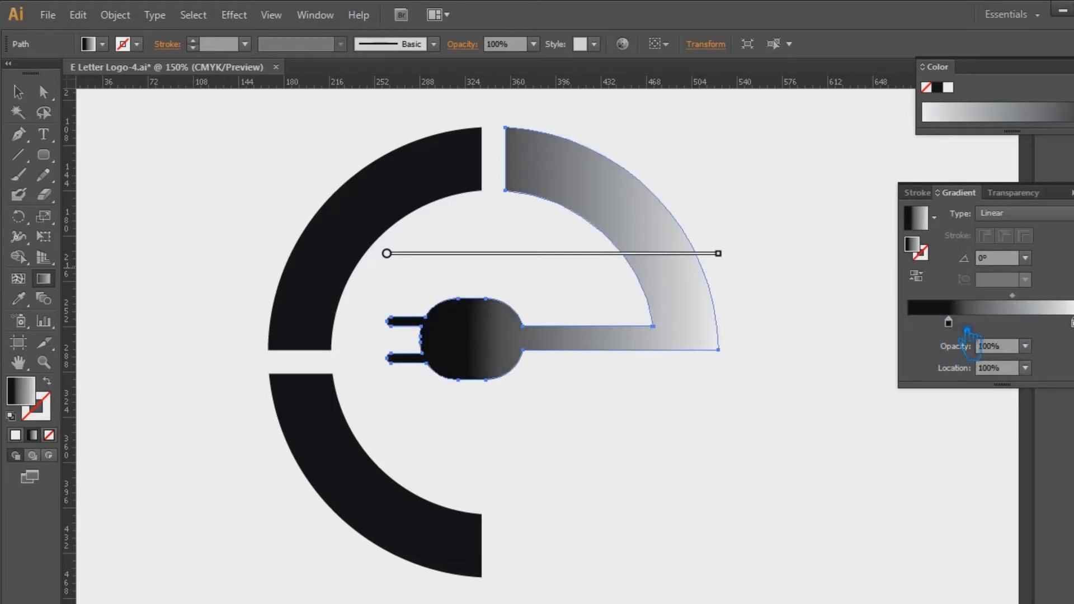
Move the gradient's black stop to 0% and replace the white end stop with a grey stop
left_click_drag(948, 323, 839, 331)
left_click_drag(994, 297, 1052, 308)
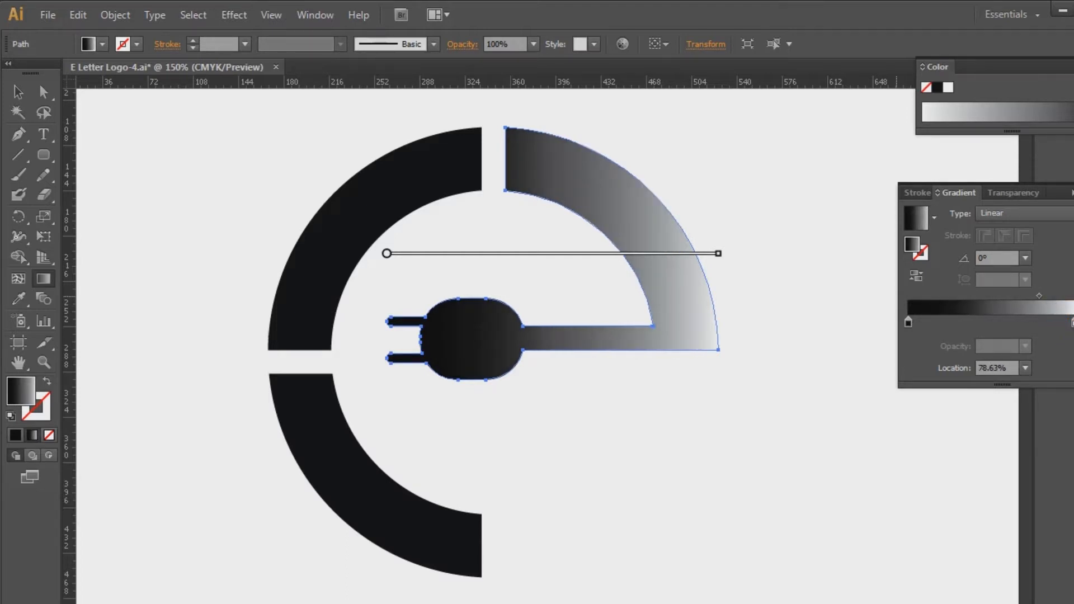
left_click(1057, 325)
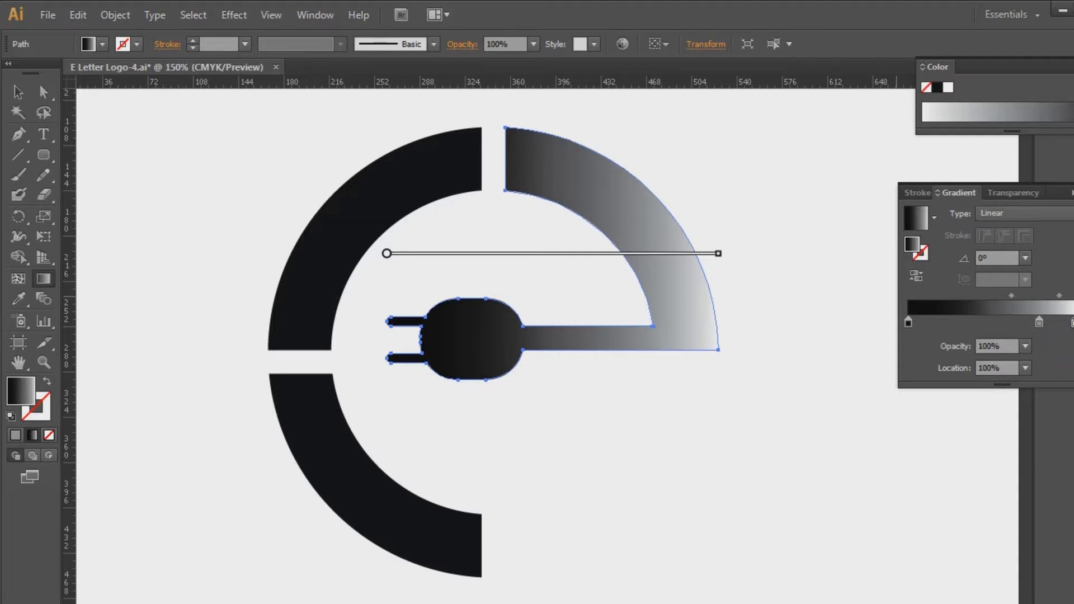
left_click_drag(1073, 323, 1071, 358)
left_click_drag(1039, 323, 1073, 324)
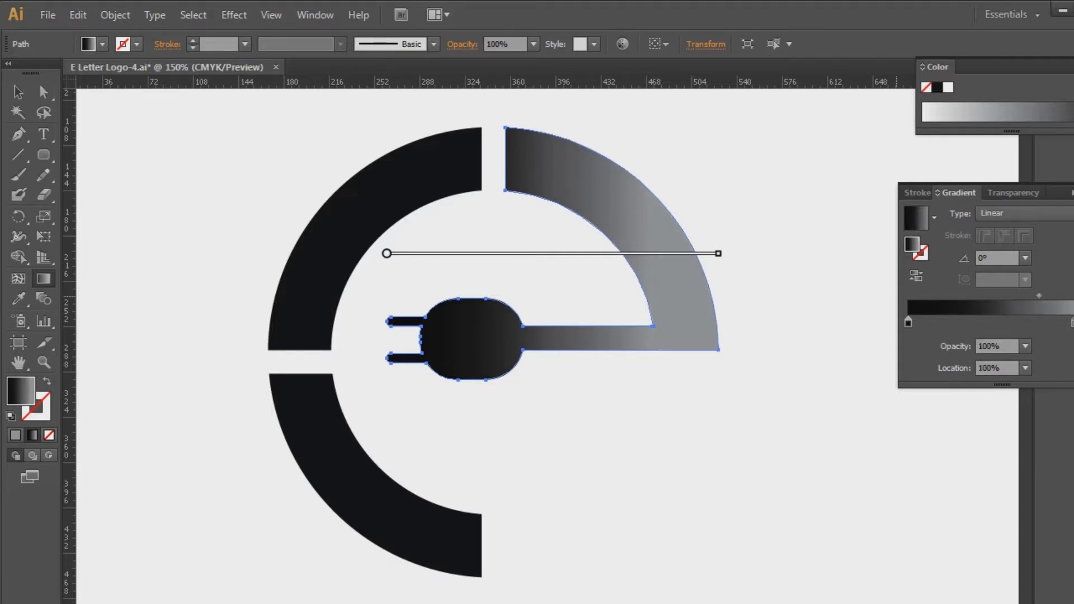
Change the gradient's black start stop to dark teal 0d4e56
left_click(910, 324)
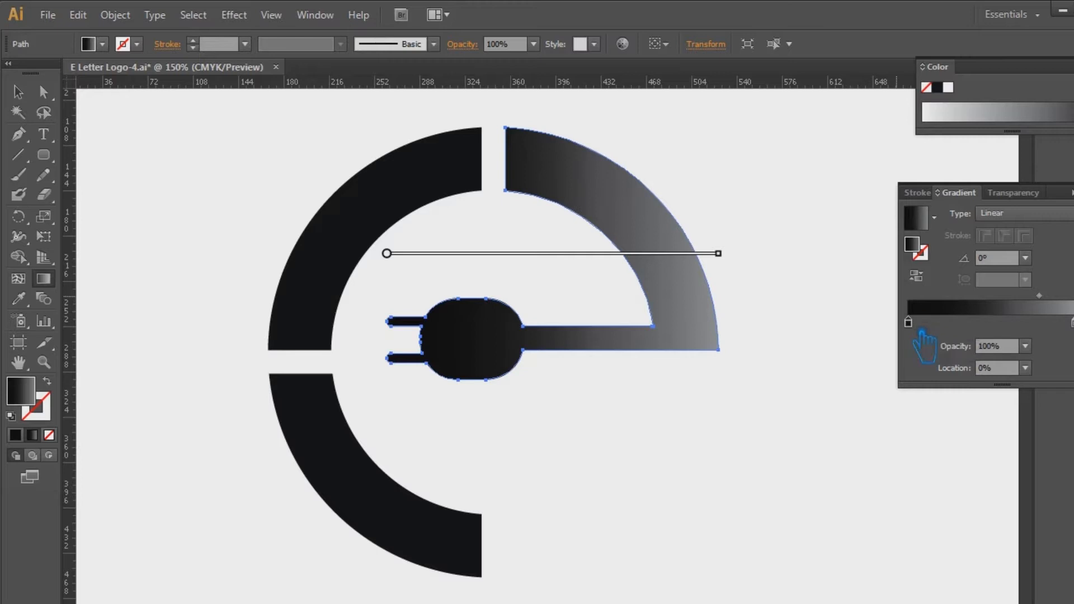
double_click(911, 325)
left_click(1067, 341)
left_click(1040, 360)
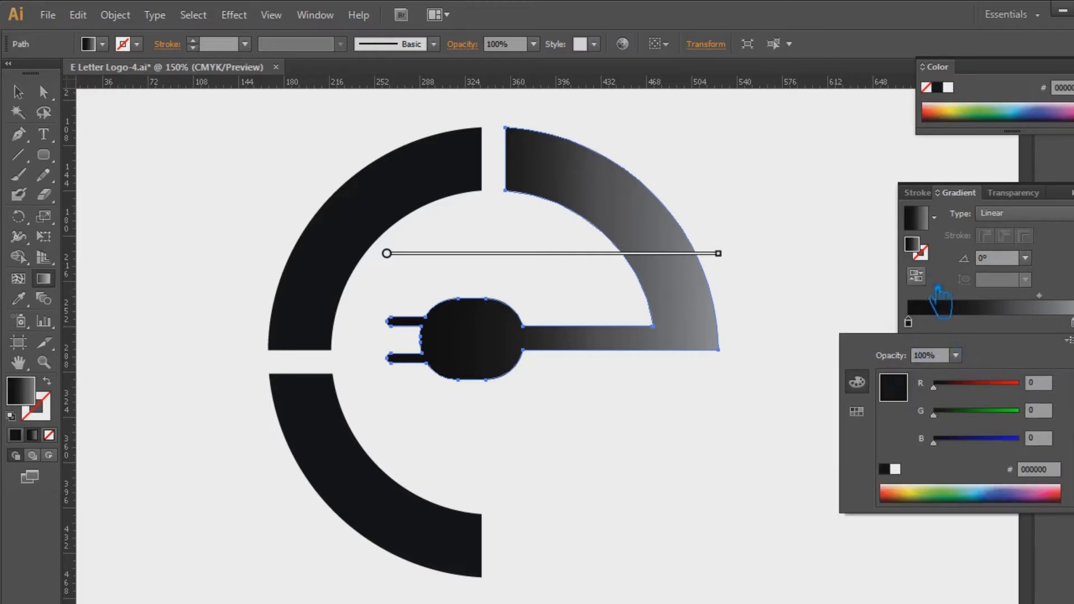
double_click(916, 248)
left_click(864, 336)
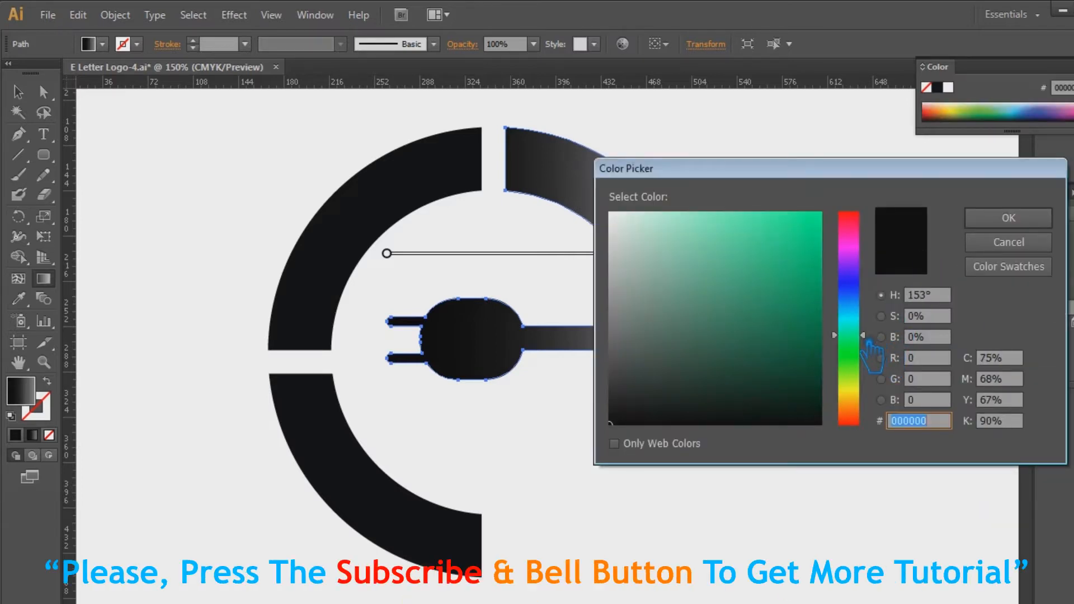
left_click_drag(869, 340, 872, 320)
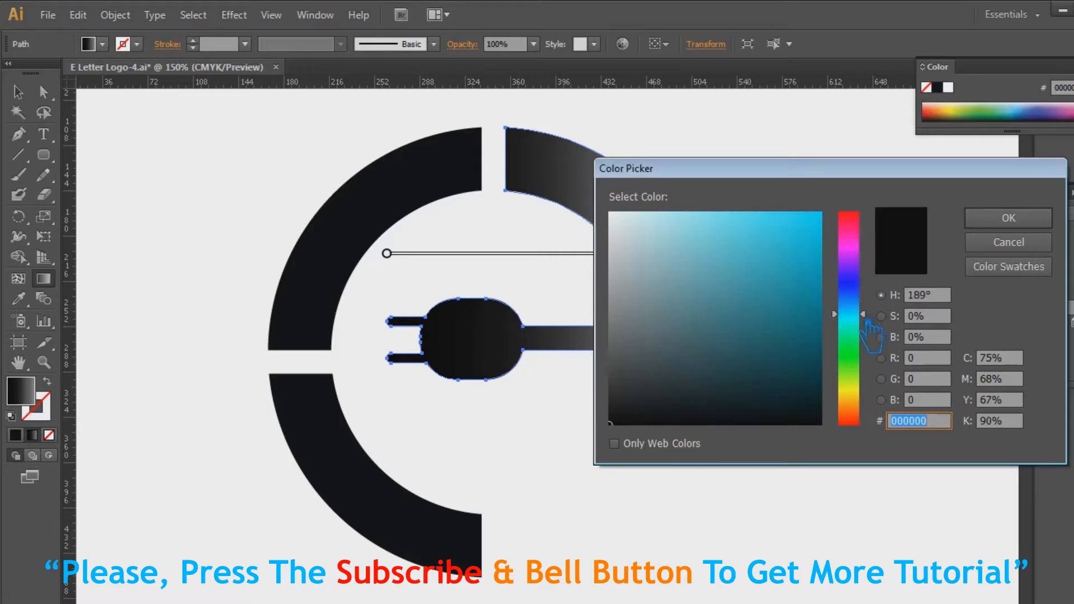
left_click(780, 357)
left_click(769, 345)
left_click_drag(815, 363, 809, 360)
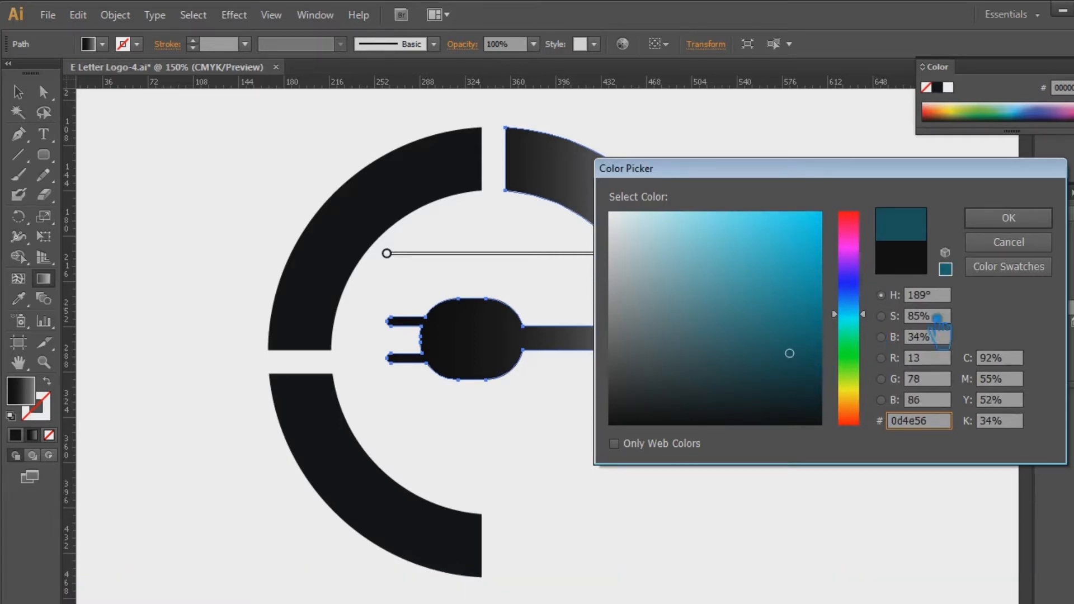
left_click(1009, 218)
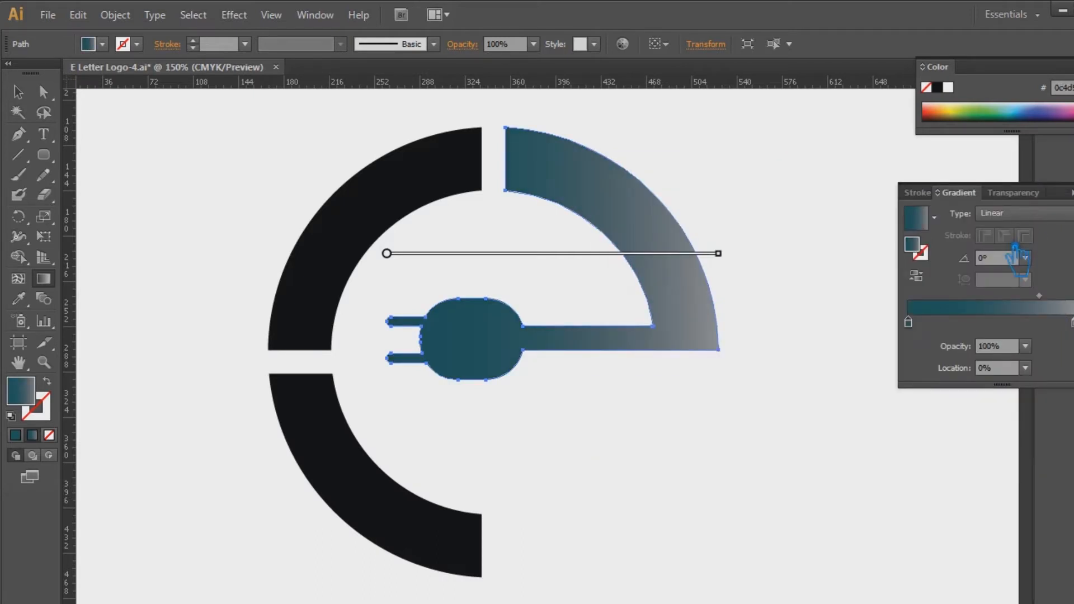
Shift the gradient's midpoint toward the dark end and change the grey end stop to light blue
left_click_drag(1056, 309, 1033, 309)
left_click(1071, 323)
double_click(1071, 323)
left_click(1067, 341)
left_click(973, 363)
left_click(930, 254)
double_click(928, 254)
left_click(865, 318)
left_click_drag(716, 218, 679, 211)
left_click(1009, 217)
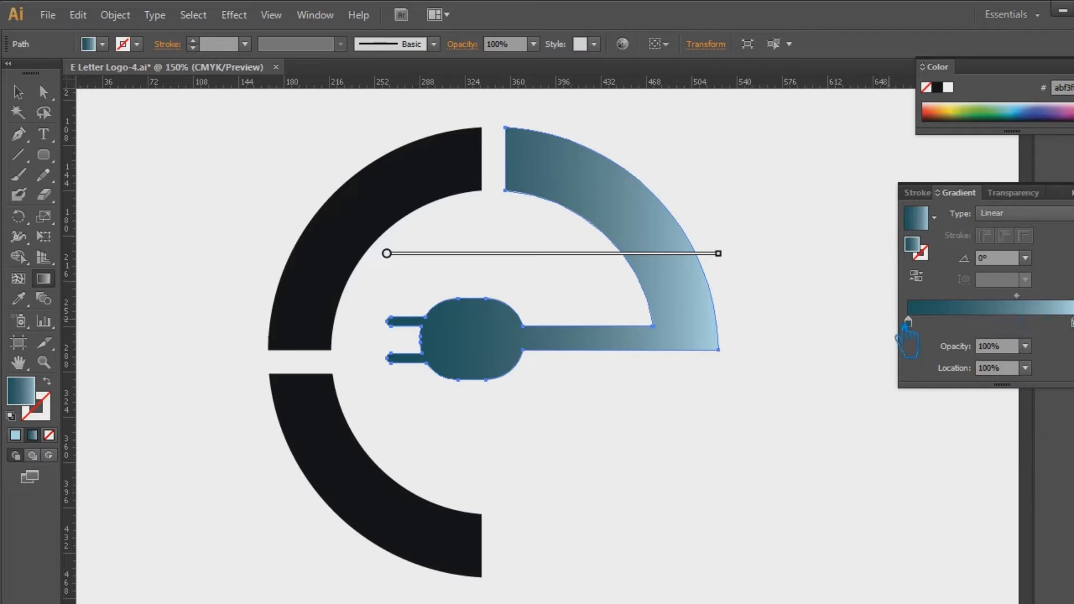
Move the dark teal stop to location 24.63% and the gradient midpoint to 55.03%, then deselect the shape
left_click_drag(908, 323, 950, 323)
left_click_drag(1030, 296, 1019, 296)
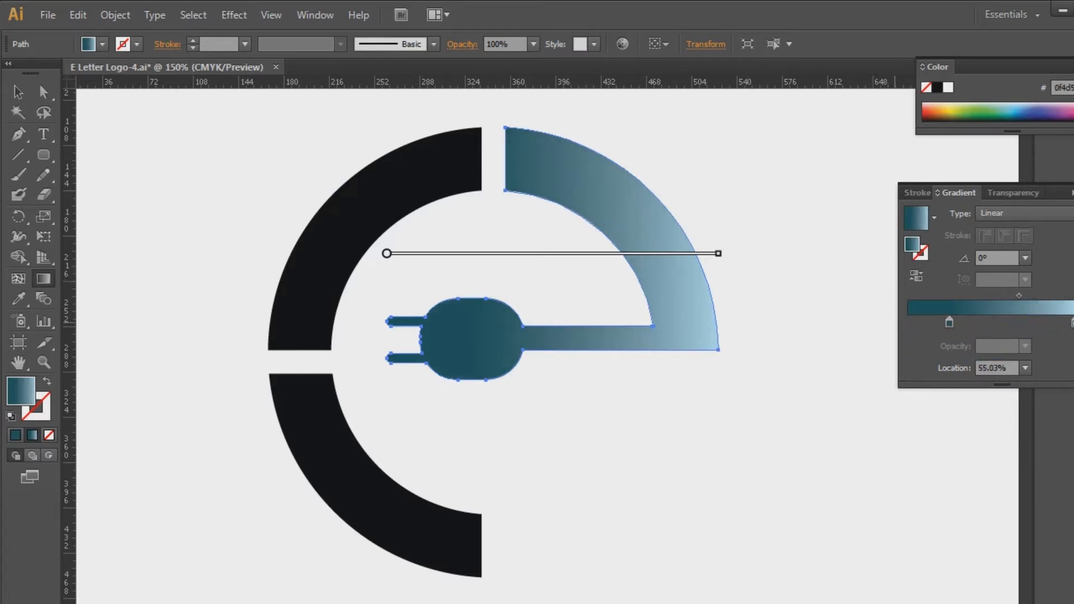
left_click(1073, 186)
left_click(18, 92)
left_click(895, 289)
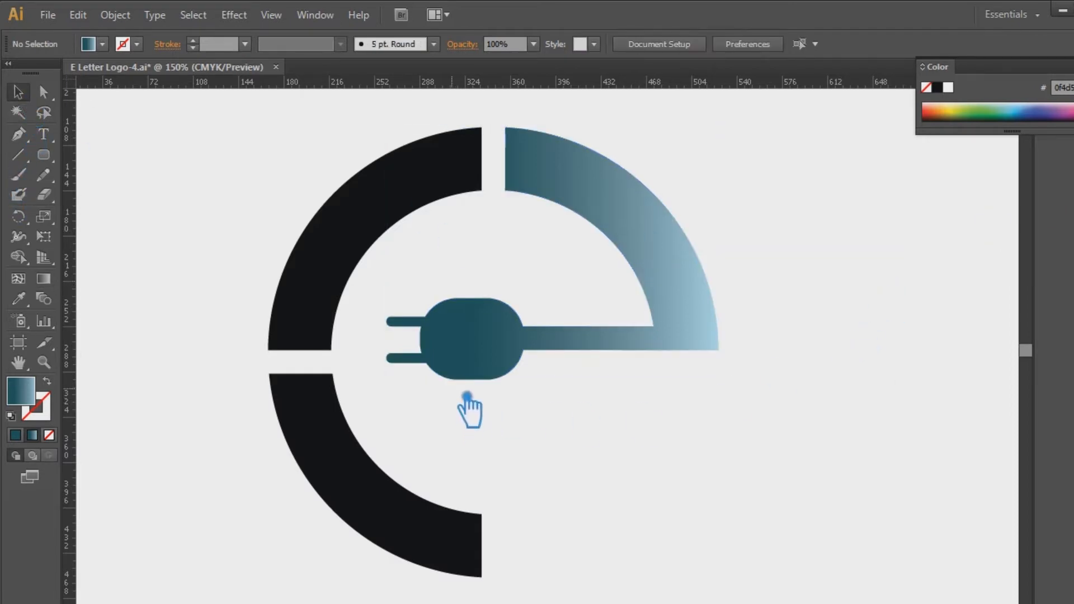
Copy the teal-to-light-blue gradient onto the upper-left and lower-left arcs with the Eyedropper
left_click(348, 268)
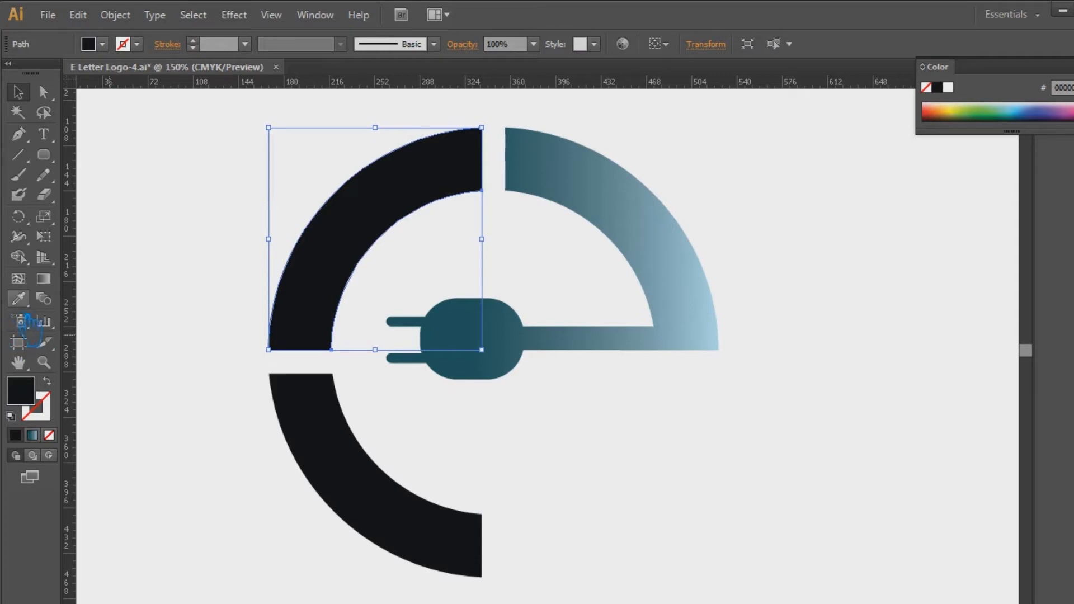
left_click(602, 193)
left_click(18, 93)
left_click(390, 478)
left_click(19, 298)
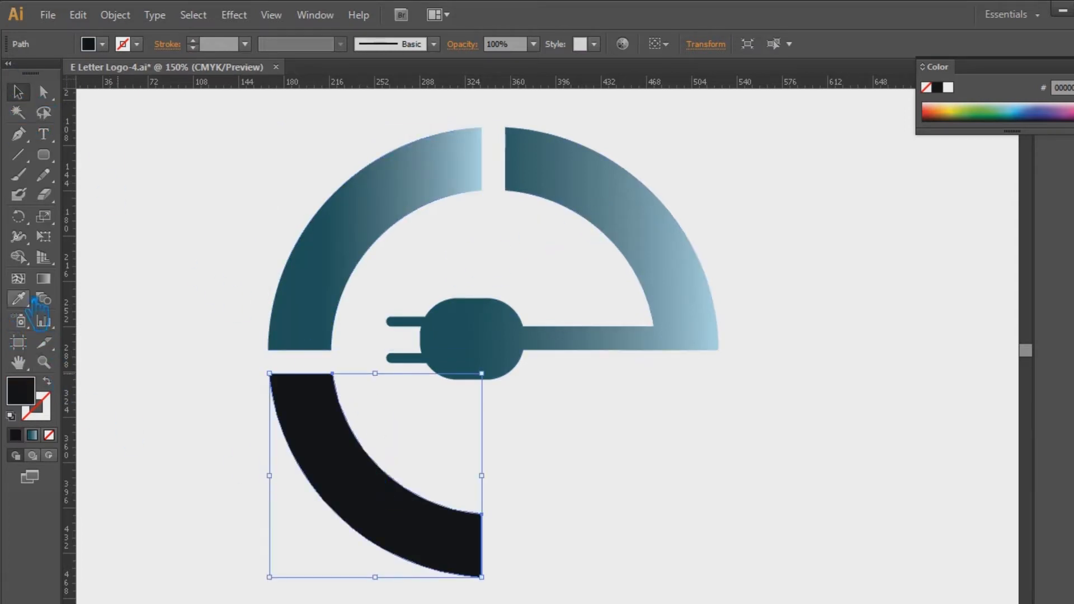
left_click(435, 211)
left_click(18, 93)
Change the dark teal gradient stop of the upper-left arc to dark green
left_click(365, 241)
left_click(1073, 216)
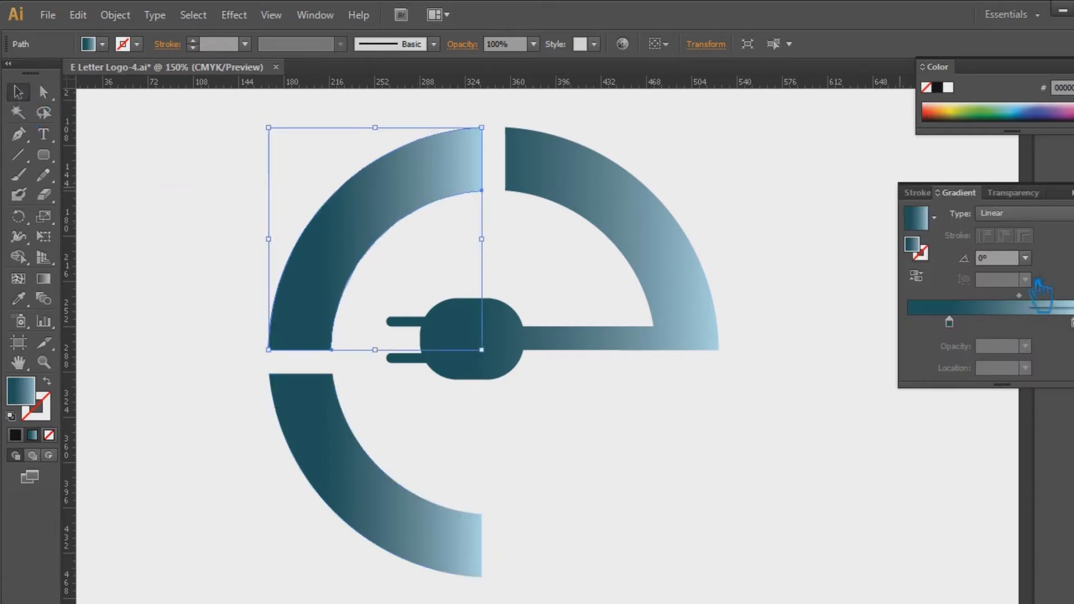
left_click(950, 323)
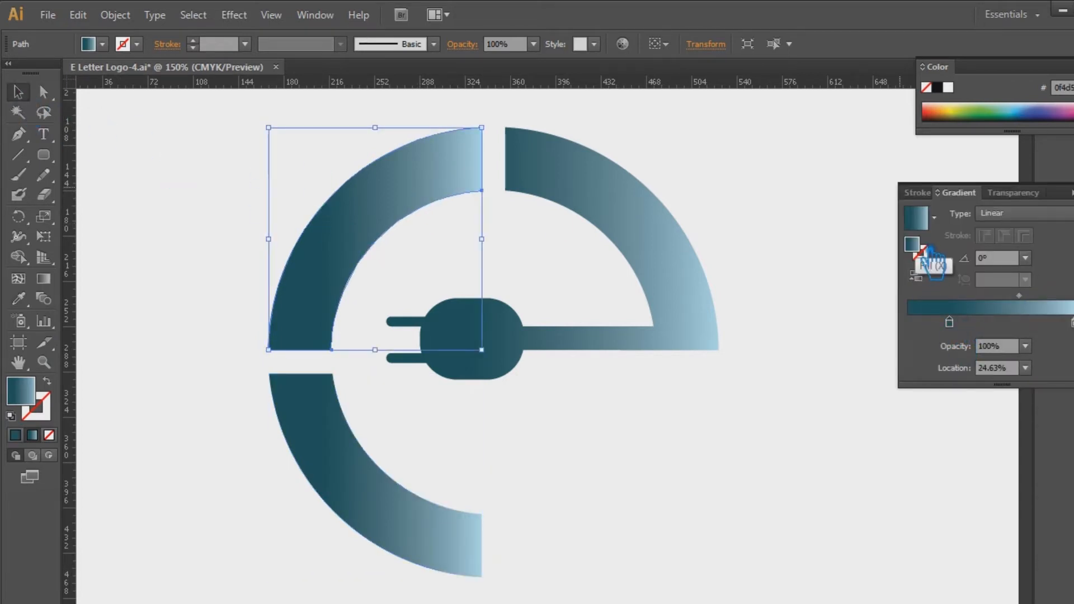
double_click(924, 253)
left_click_drag(869, 369, 793, 368)
left_click(1009, 218)
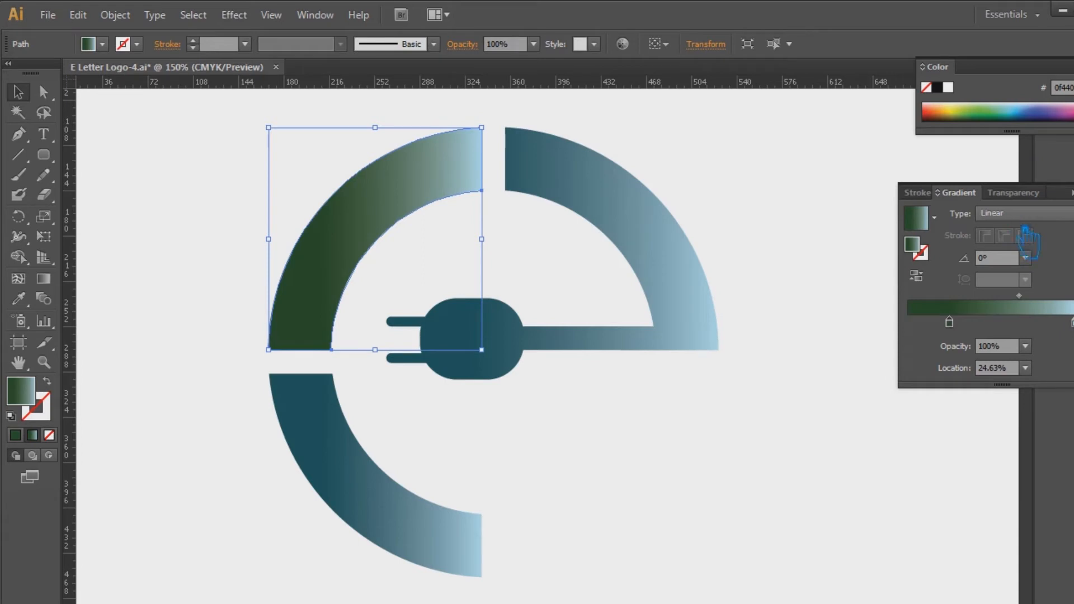
Set the upper-left arc's light gradient stop to light green a2ff66 and move its dark green stop to 10.34%
double_click(1073, 323)
double_click(916, 248)
left_click_drag(872, 365, 867, 371)
left_click_drag(767, 230, 737, 213)
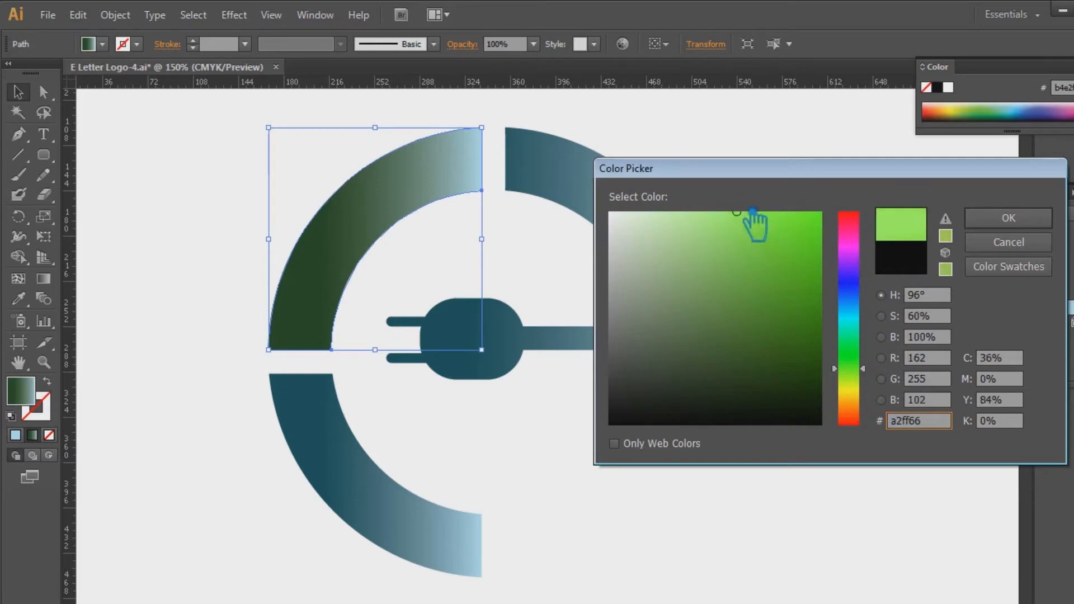
left_click(1008, 218)
left_click_drag(949, 323, 926, 323)
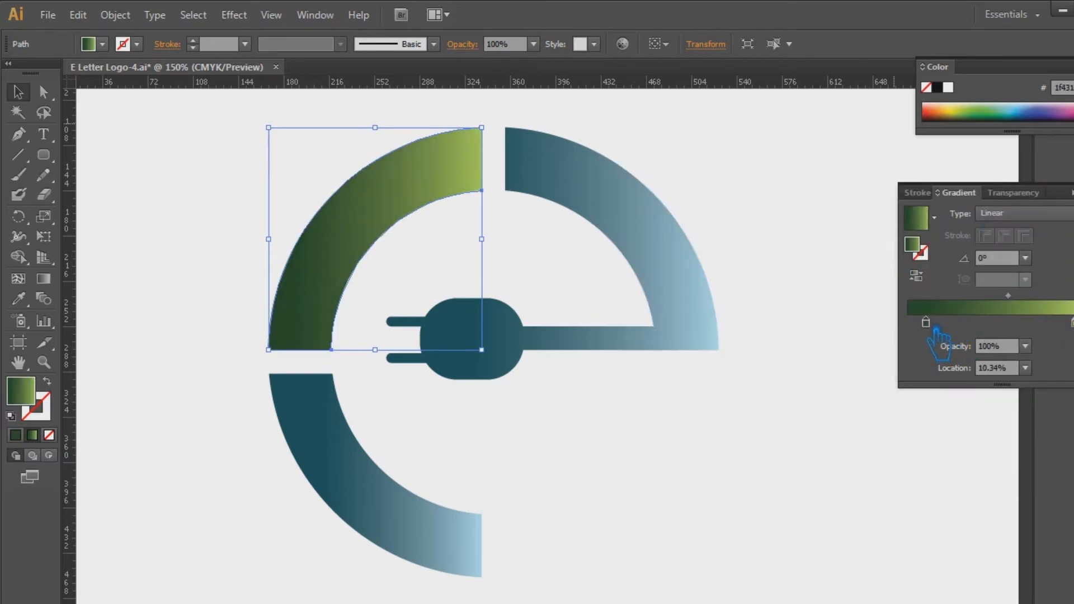
left_click(1073, 186)
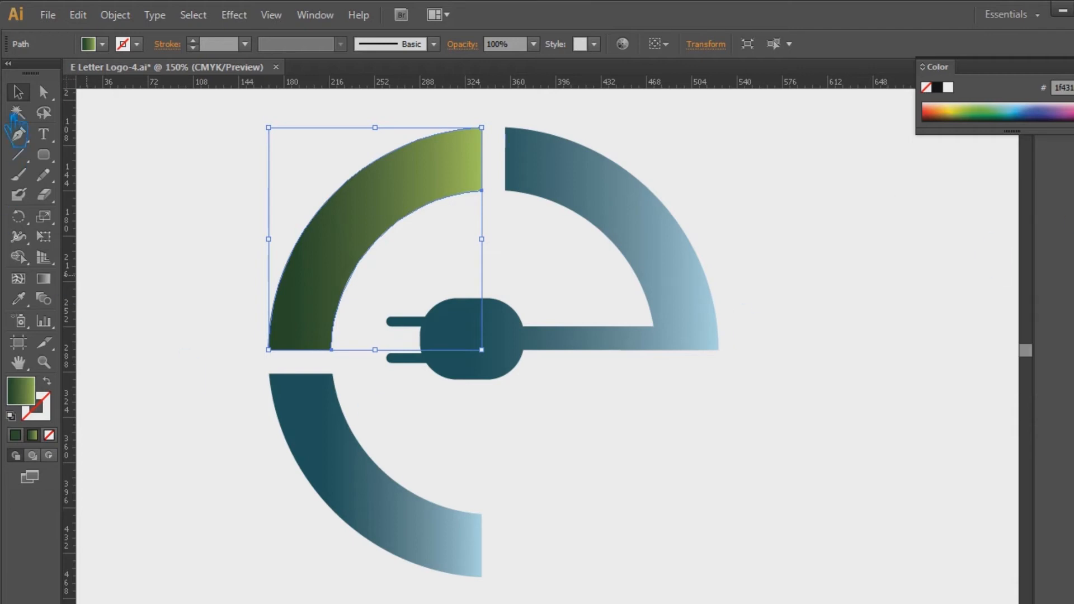
Change the dark teal gradient stop of the lower-left arc to dark red 590000
left_click(355, 451)
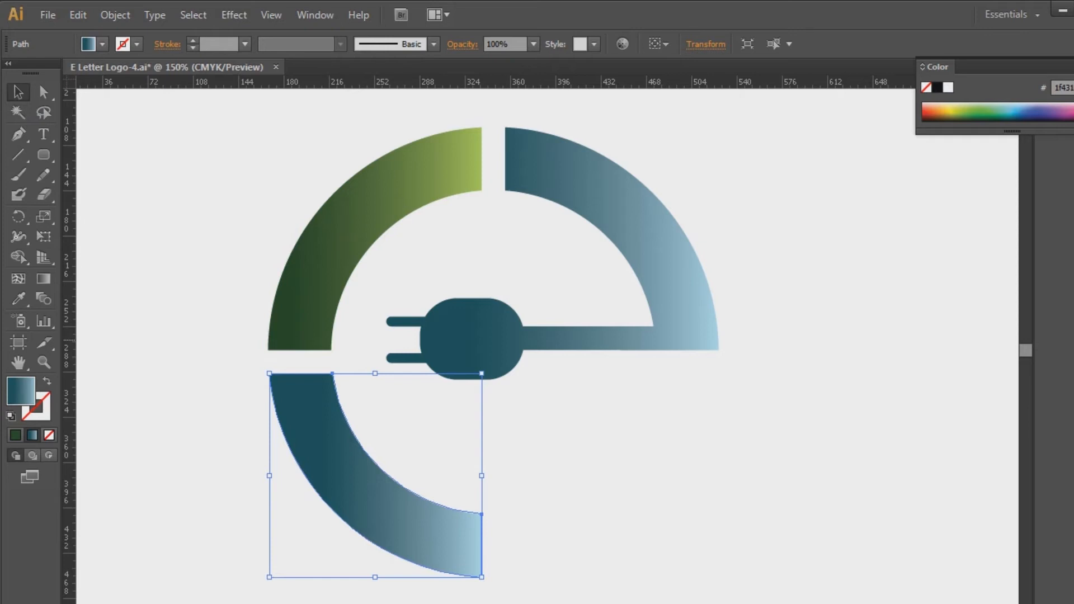
key("ctrl+F9")
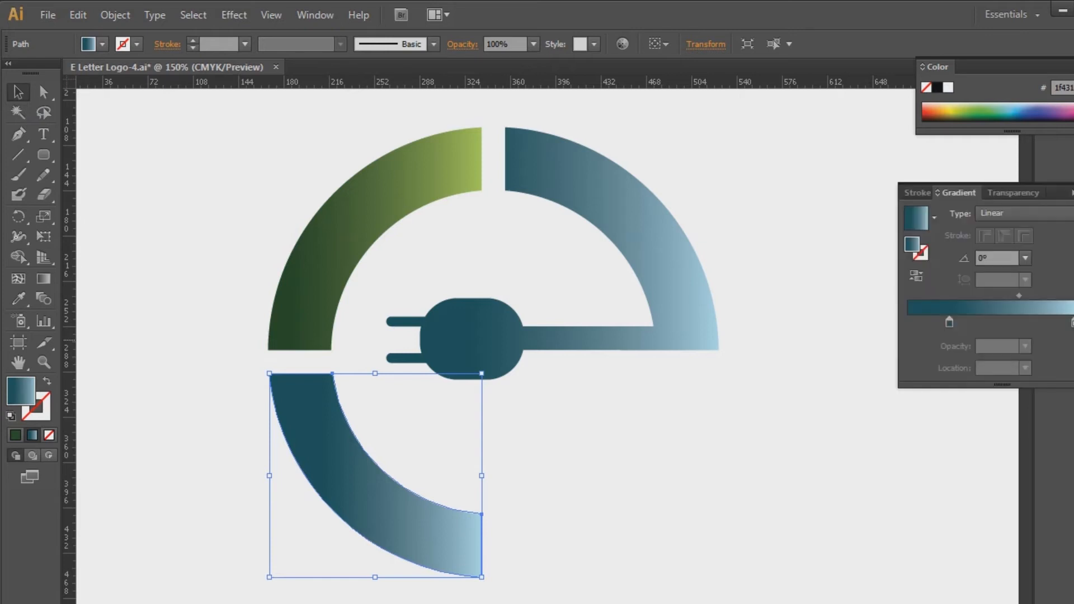
left_click(951, 322)
double_click(936, 249)
mouse_move(822, 391)
left_mouse_down()
mouse_move(813, 380)
mouse_move(844, 384)
mouse_move(855, 359)
left_mouse_up()
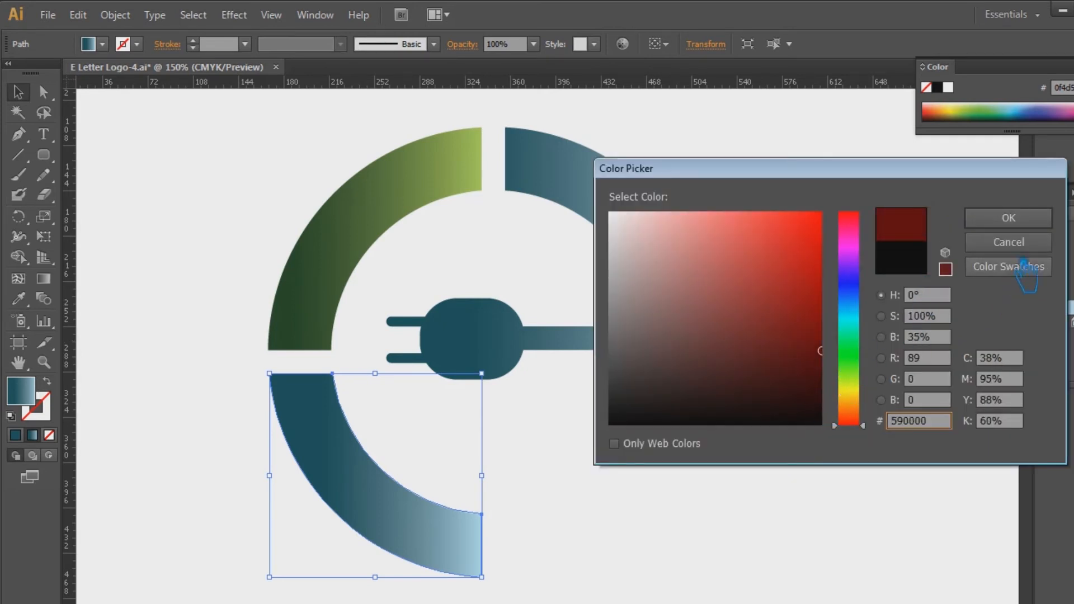
left_click(1010, 219)
Move the lower-left arc's dark red stop to the gradient's start and shift the midpoint toward the light blue stop
mouse_move(949, 323)
left_mouse_down()
mouse_move(909, 334)
mouse_move(941, 334)
left_mouse_up()
left_click_drag(1009, 297, 1039, 308)
left_click_drag(929, 322, 887, 325)
left_click_drag(1026, 296, 1051, 322)
Change the lower-left arc's light blue stop to light red and set the gradient midpoint to 61.74%
double_click(925, 253)
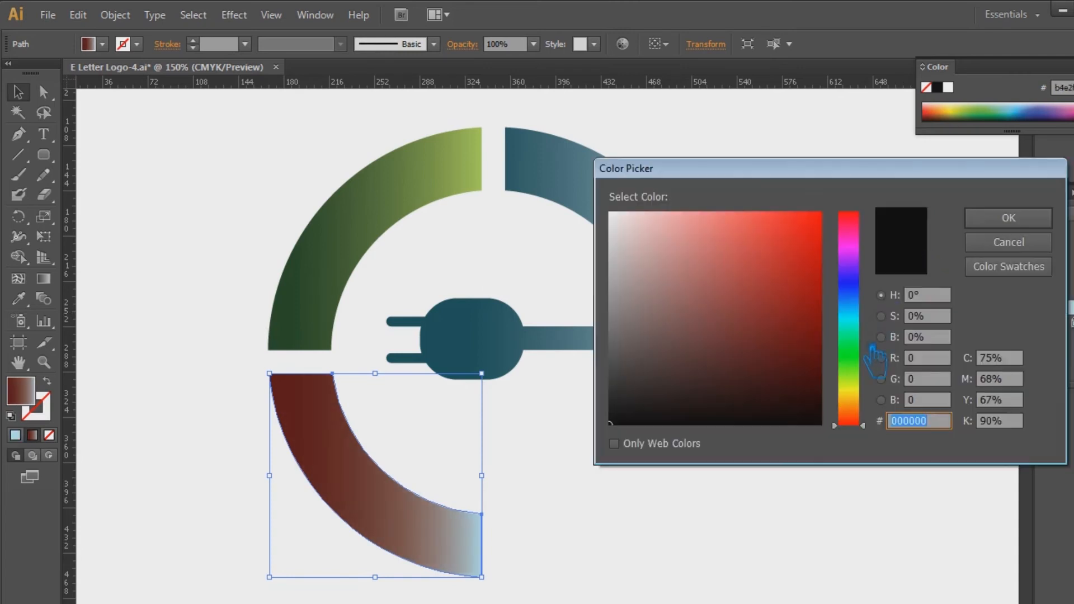
left_click_drag(864, 423, 865, 426)
left_click_drag(806, 283, 721, 199)
left_click(1009, 219)
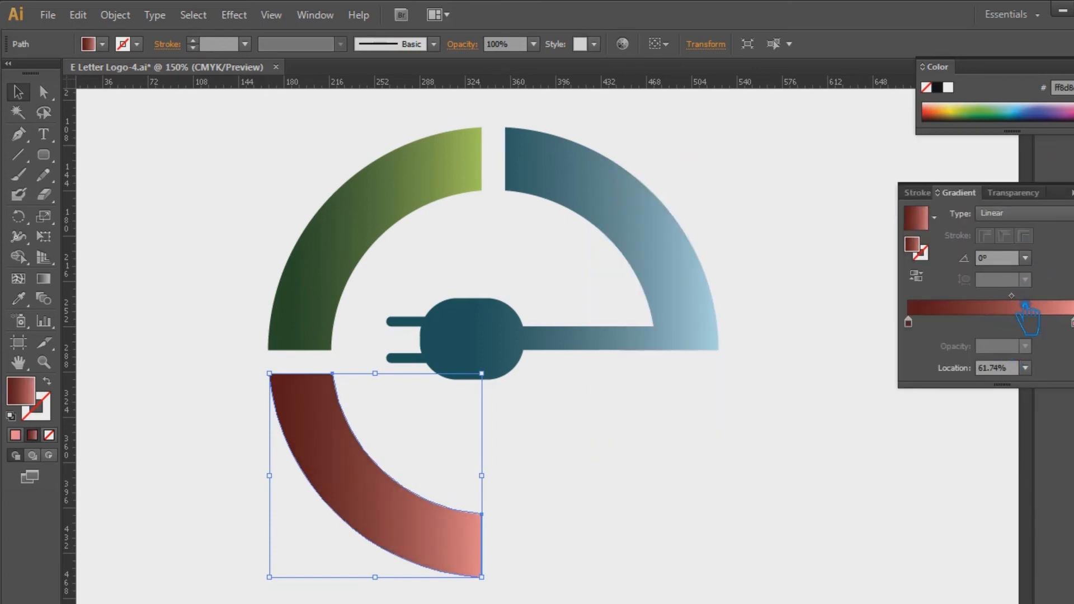
Move the plug-and-arc shape's dark teal stop to the gradient's start, shift the midpoint toward light blue, and deselect the shape
left_click(415, 197)
left_click(648, 216)
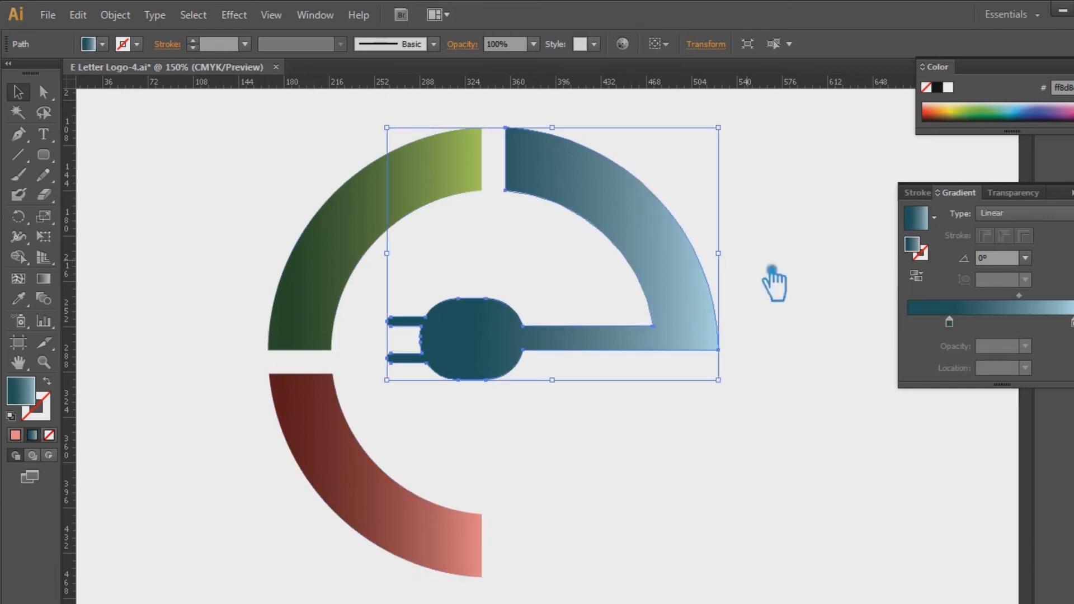
left_click(944, 323)
left_click_drag(1032, 307, 1051, 308)
left_click_drag(940, 322, 910, 325)
left_click(1073, 185)
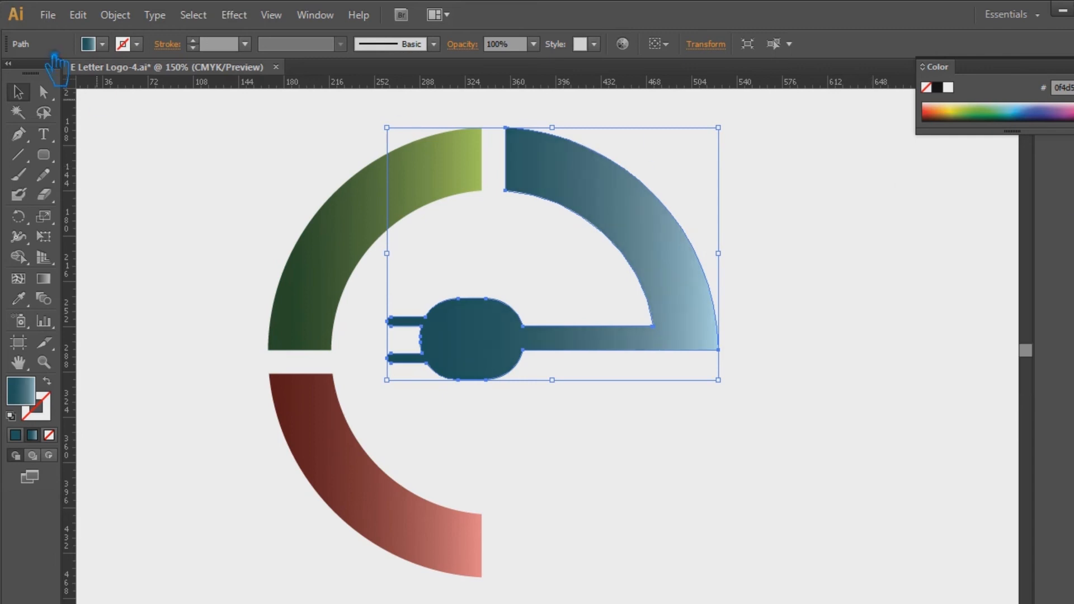
left_click(913, 473)
left_click_drag(759, 524, 278, 182)
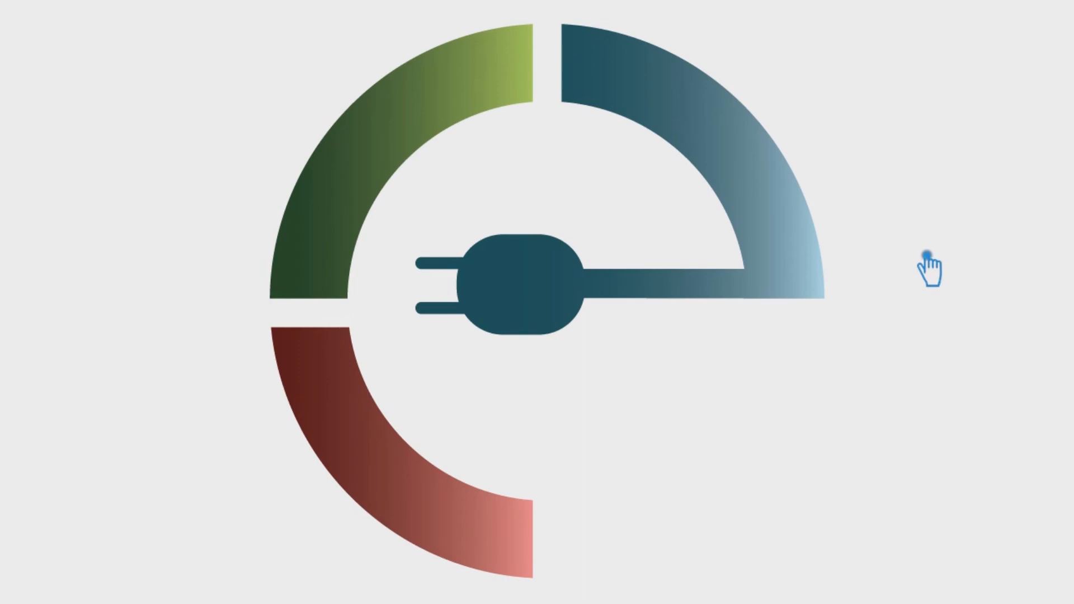